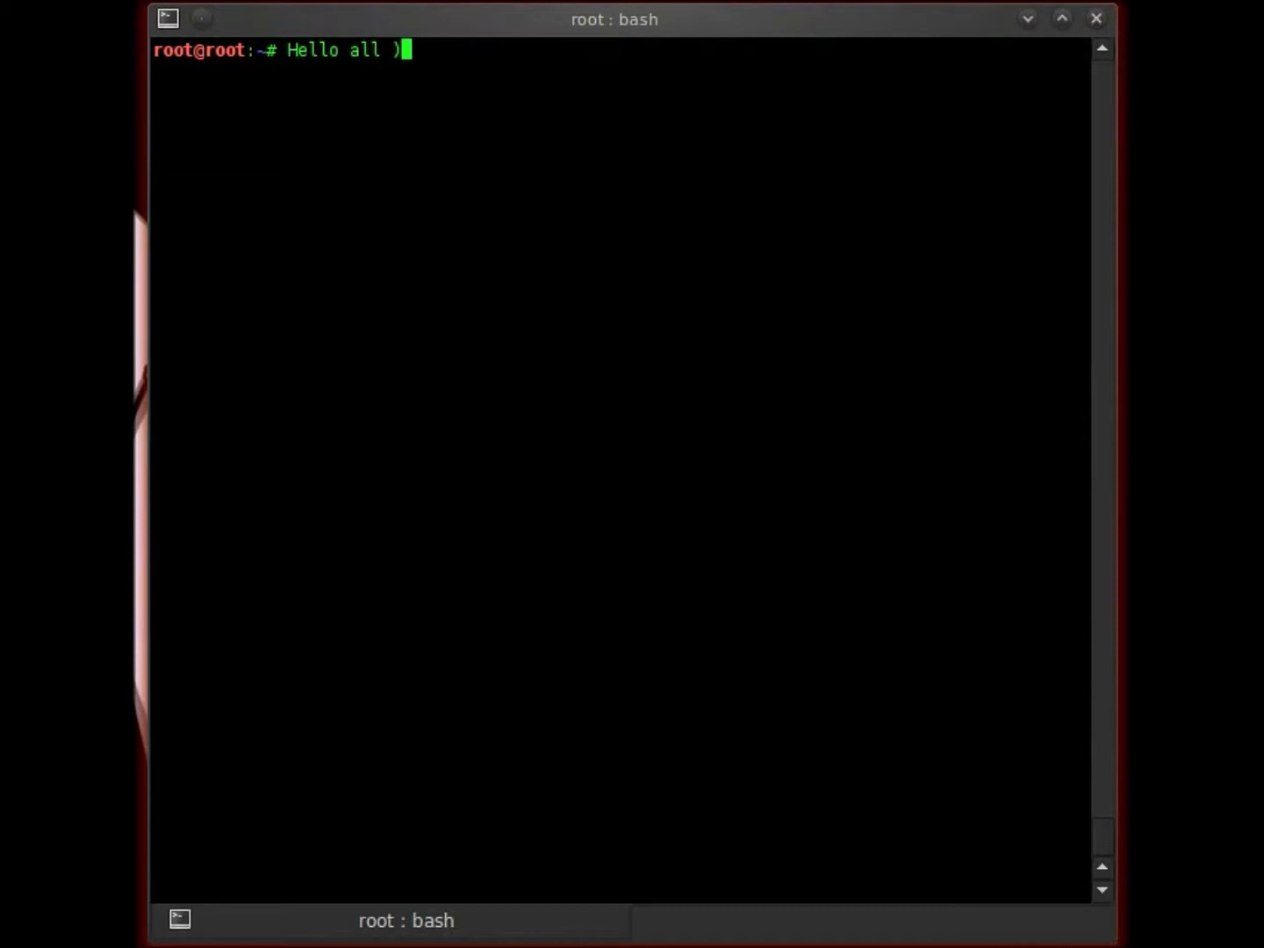
Enter a greeting line at the prompt and clear the screen
key(BackSpace)
text(:))
key(Return)
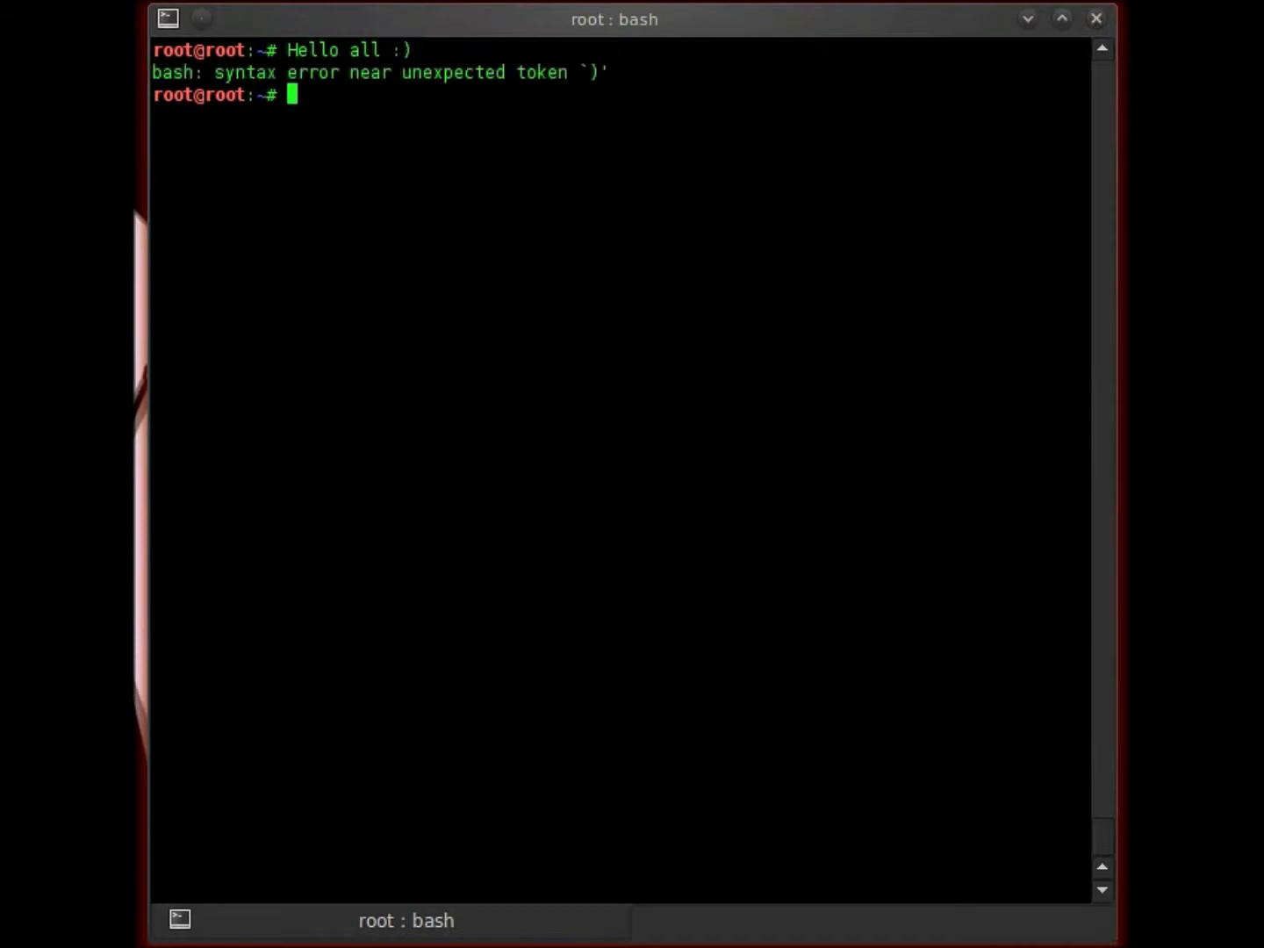
text(clear)
key(Return)
text(Today)
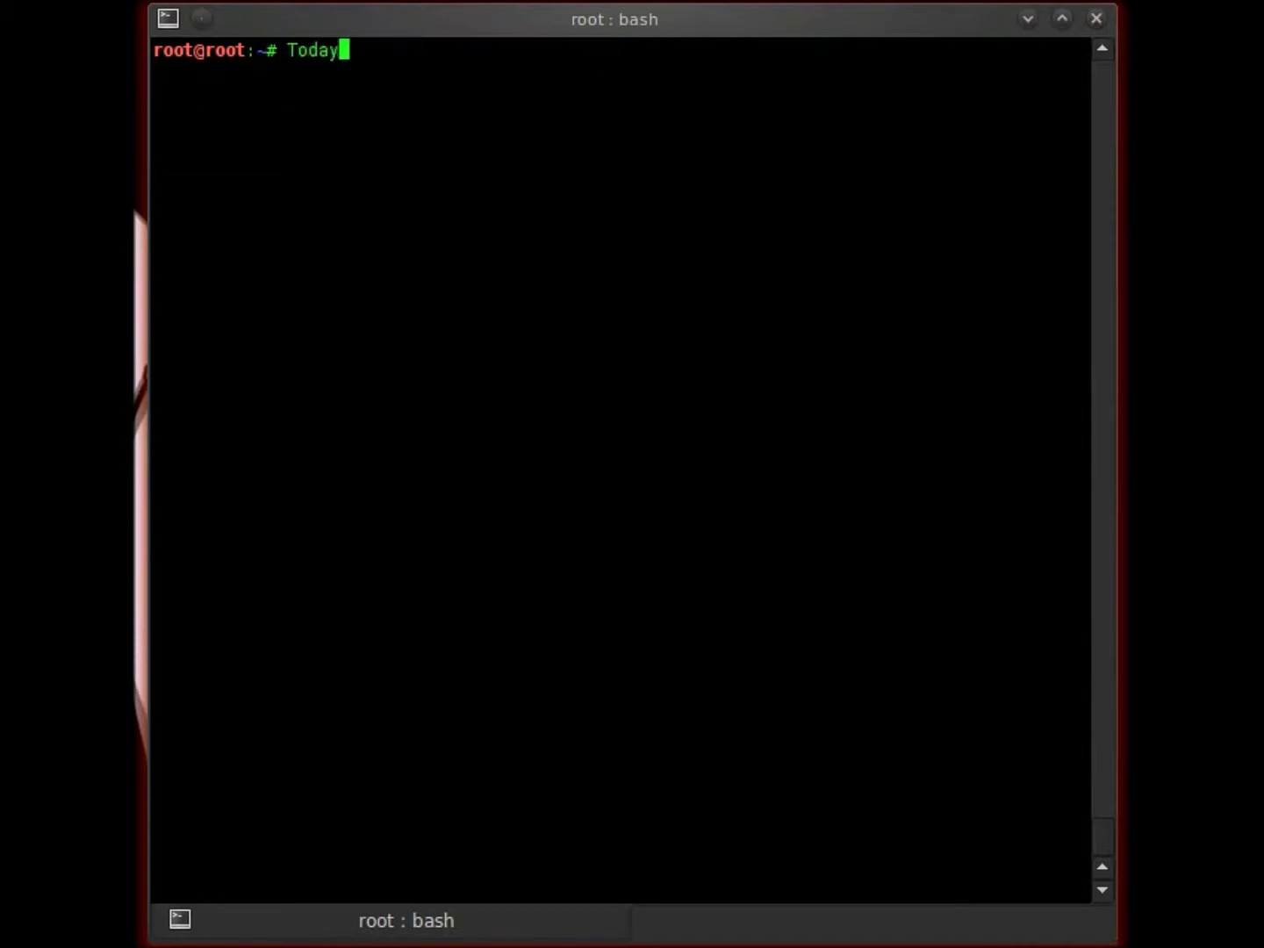
text( a simple DNS)
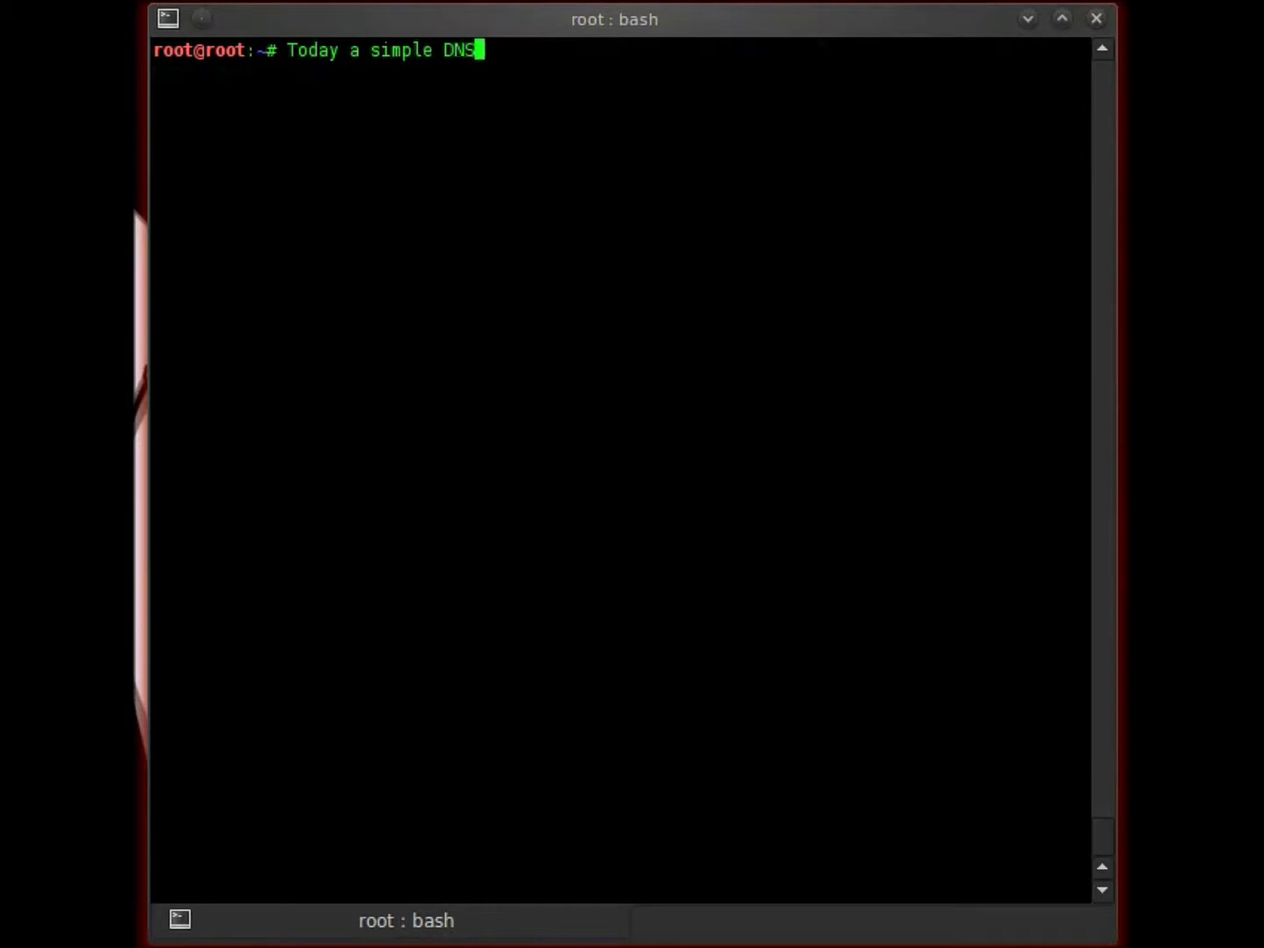
text( Analysis )
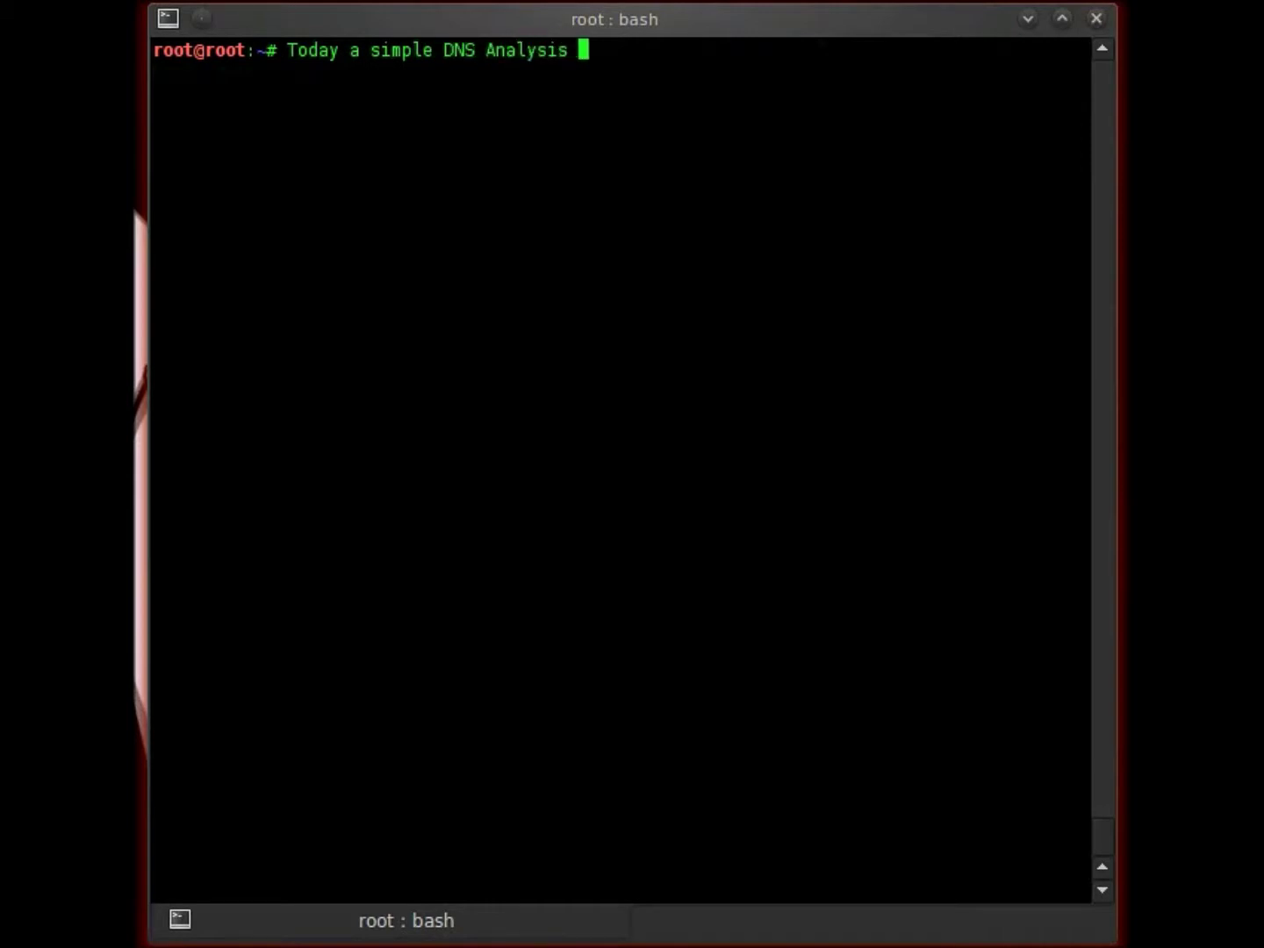
text(tool call dnsdi)
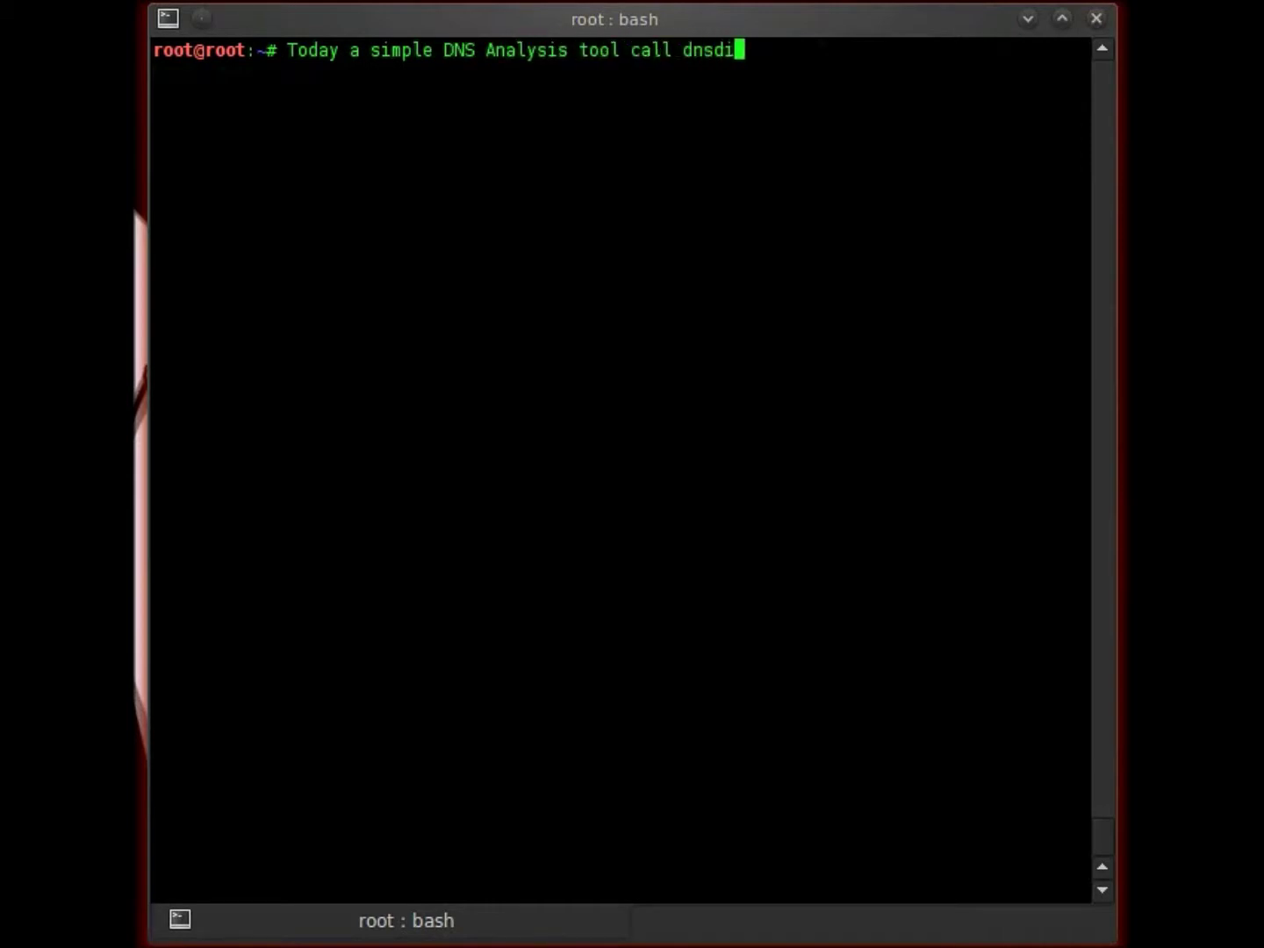
text(ct6.)
Enter the note that dnsdict6 finds a domain's IPv6 and IPv4 addresses, then clear
key(Return)
text(clear)
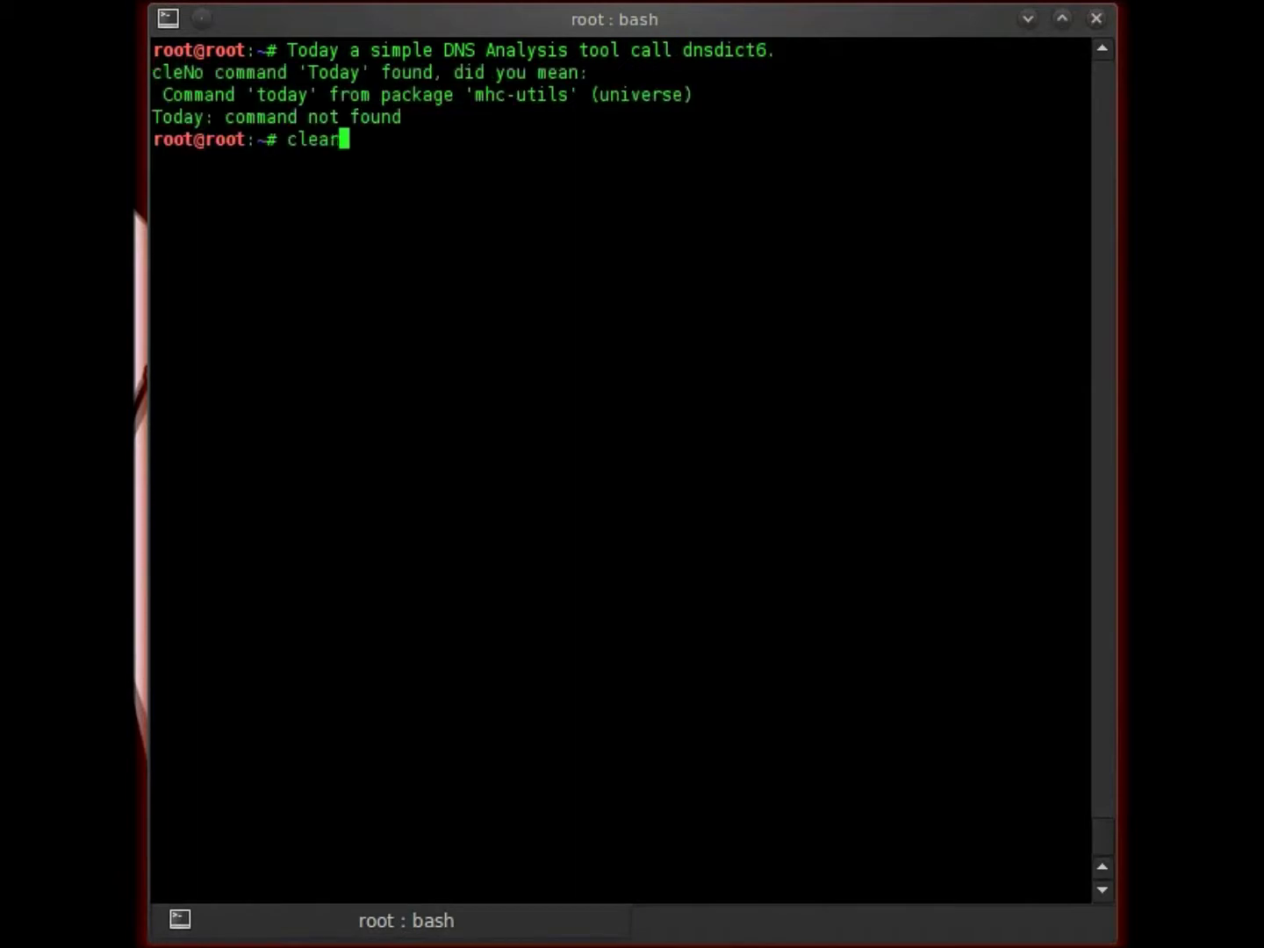
key(Return)
text(dnsditc6)
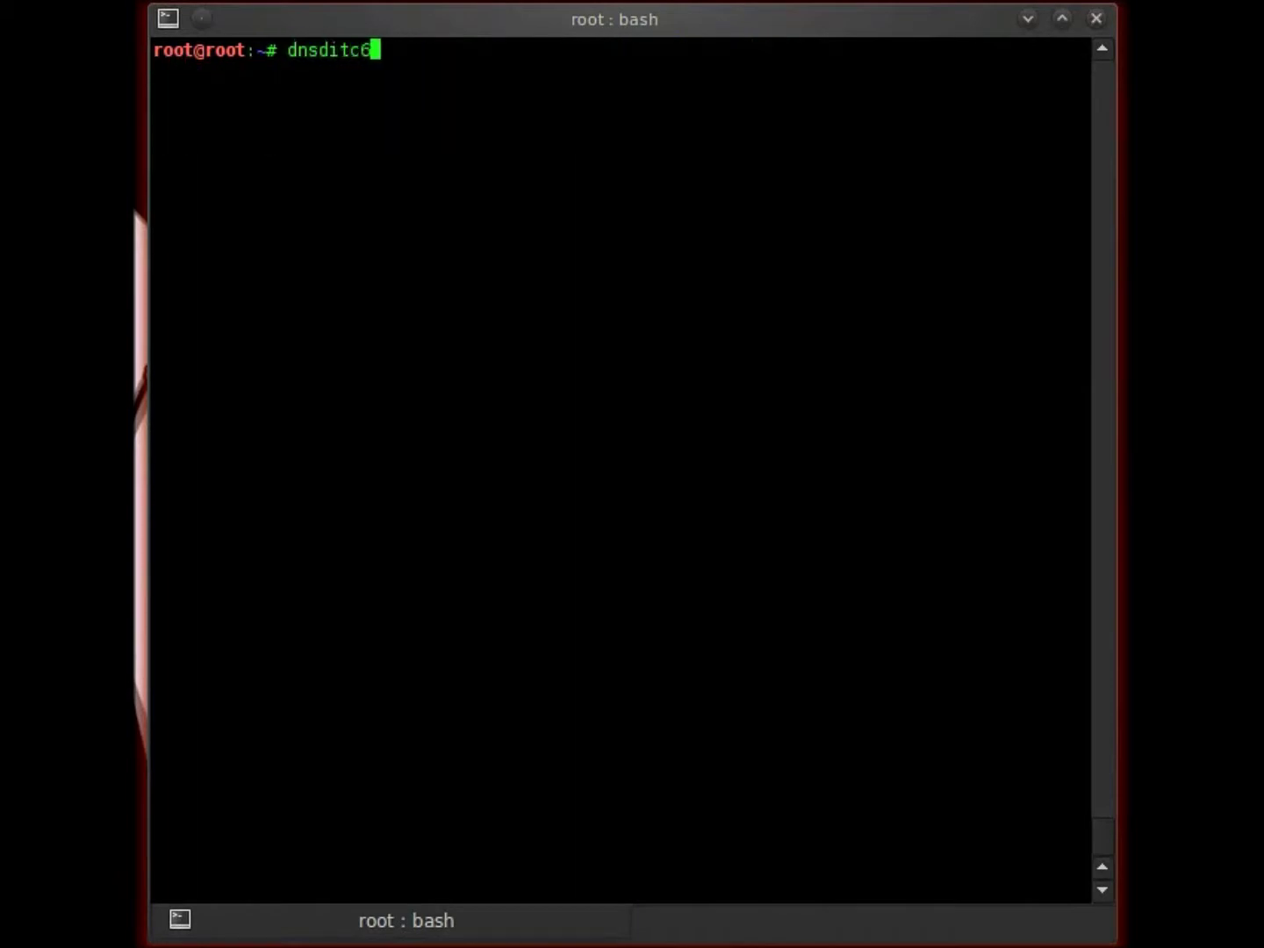
key(BackSpace)
key(BackSpace)
key(BackSpace)
text(ct)
text(6 will assist )
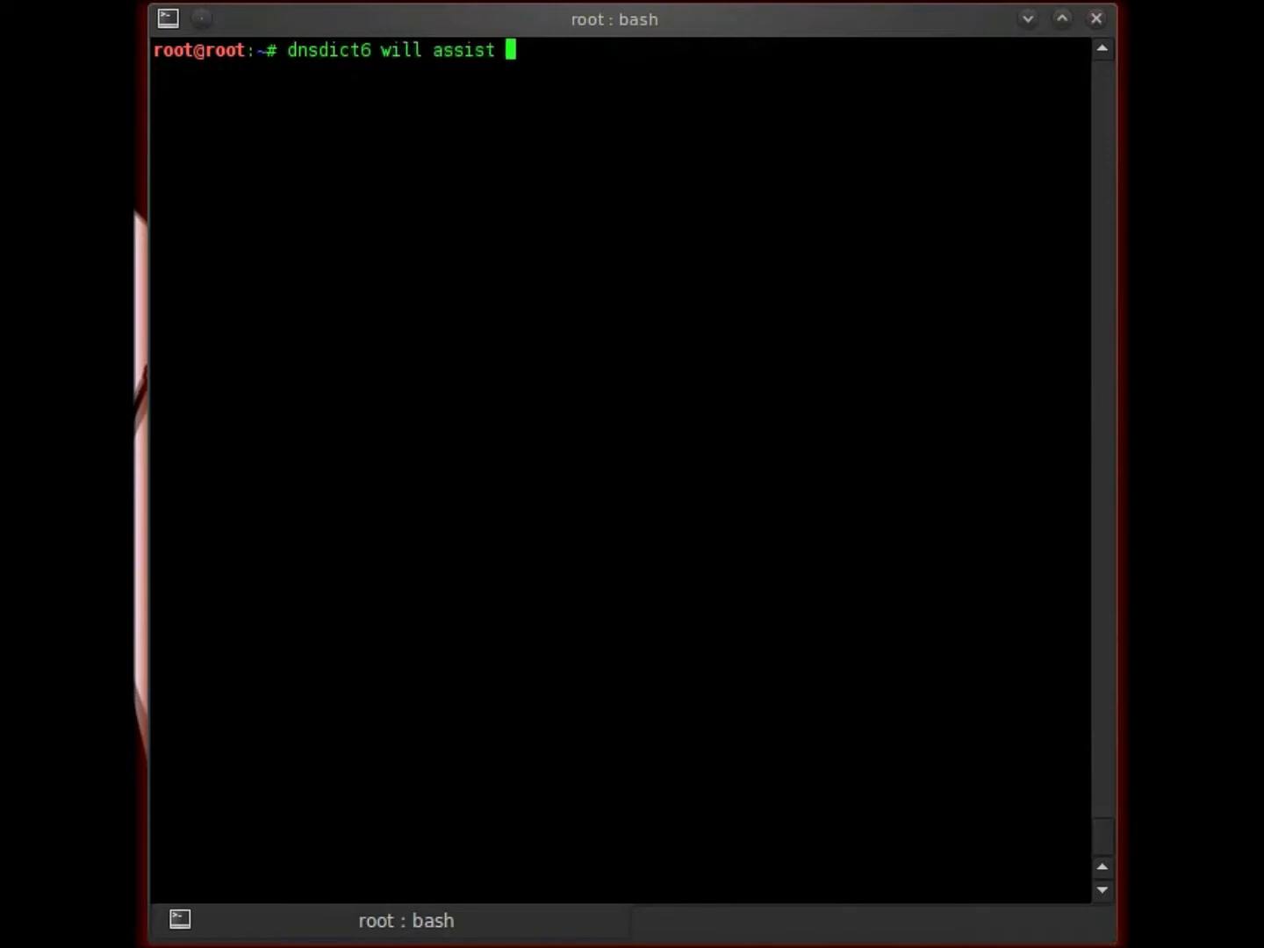
text(us in enumerat)
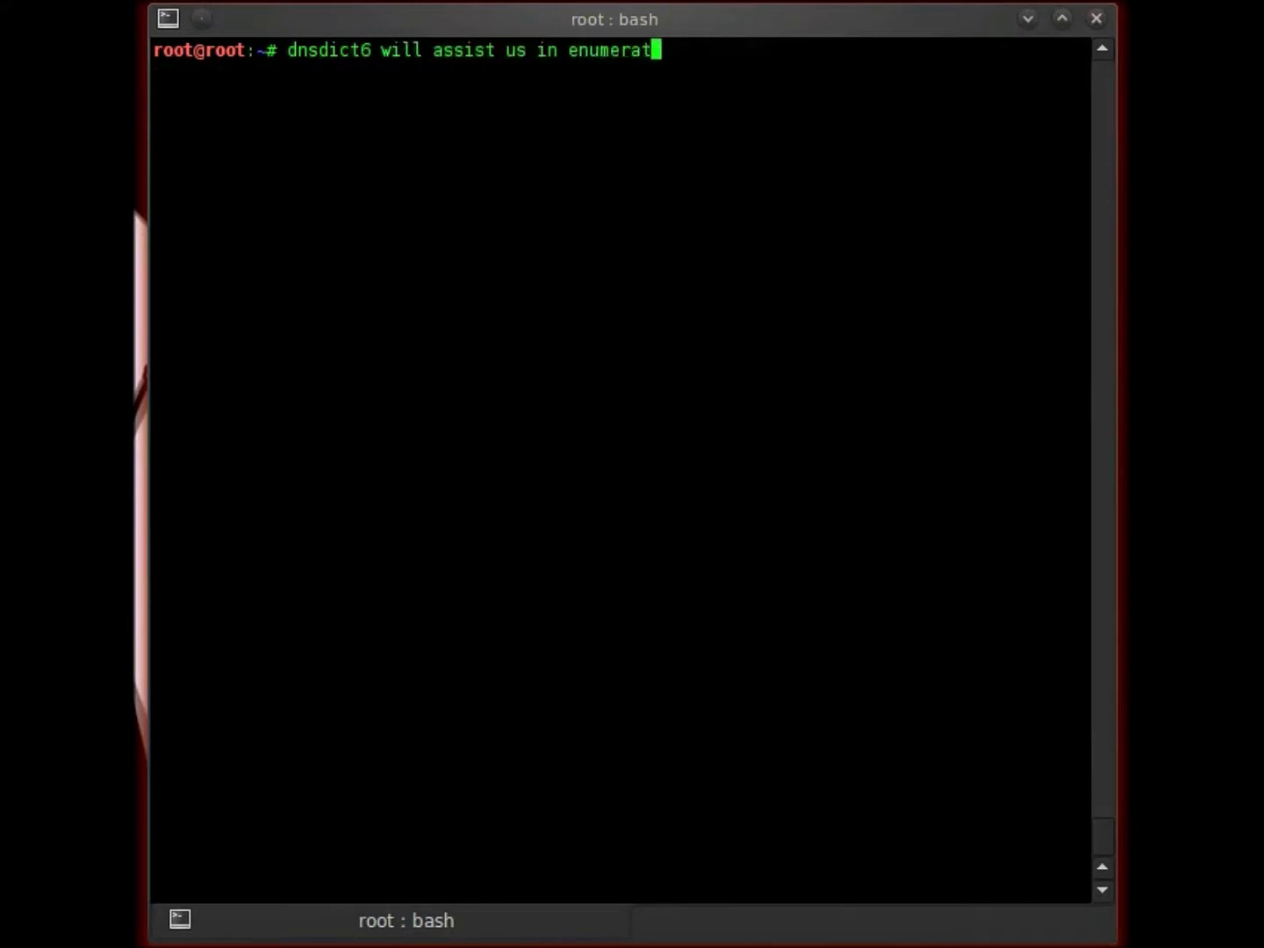
text(ing a domain )
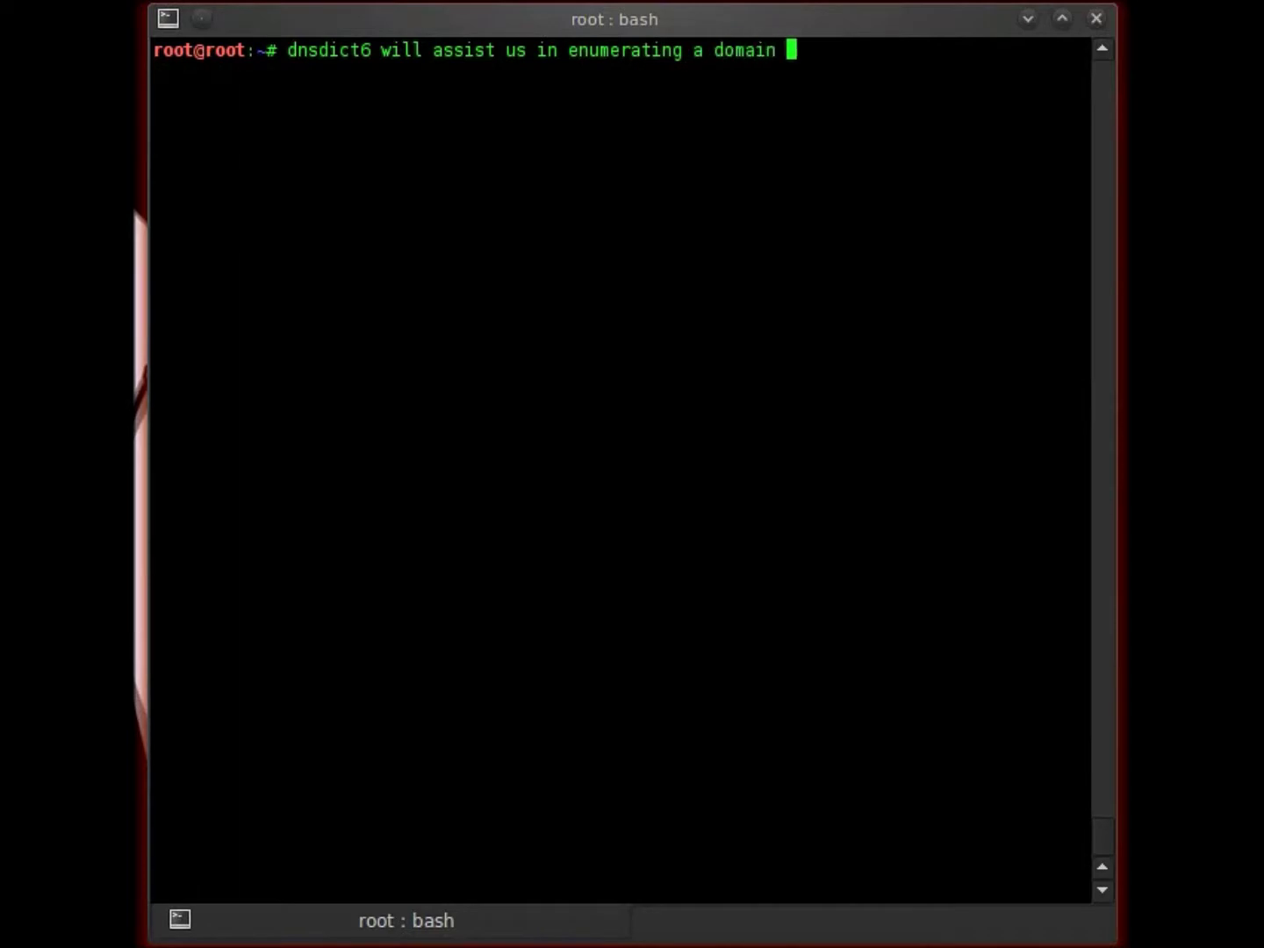
text(fro )
text(existing )
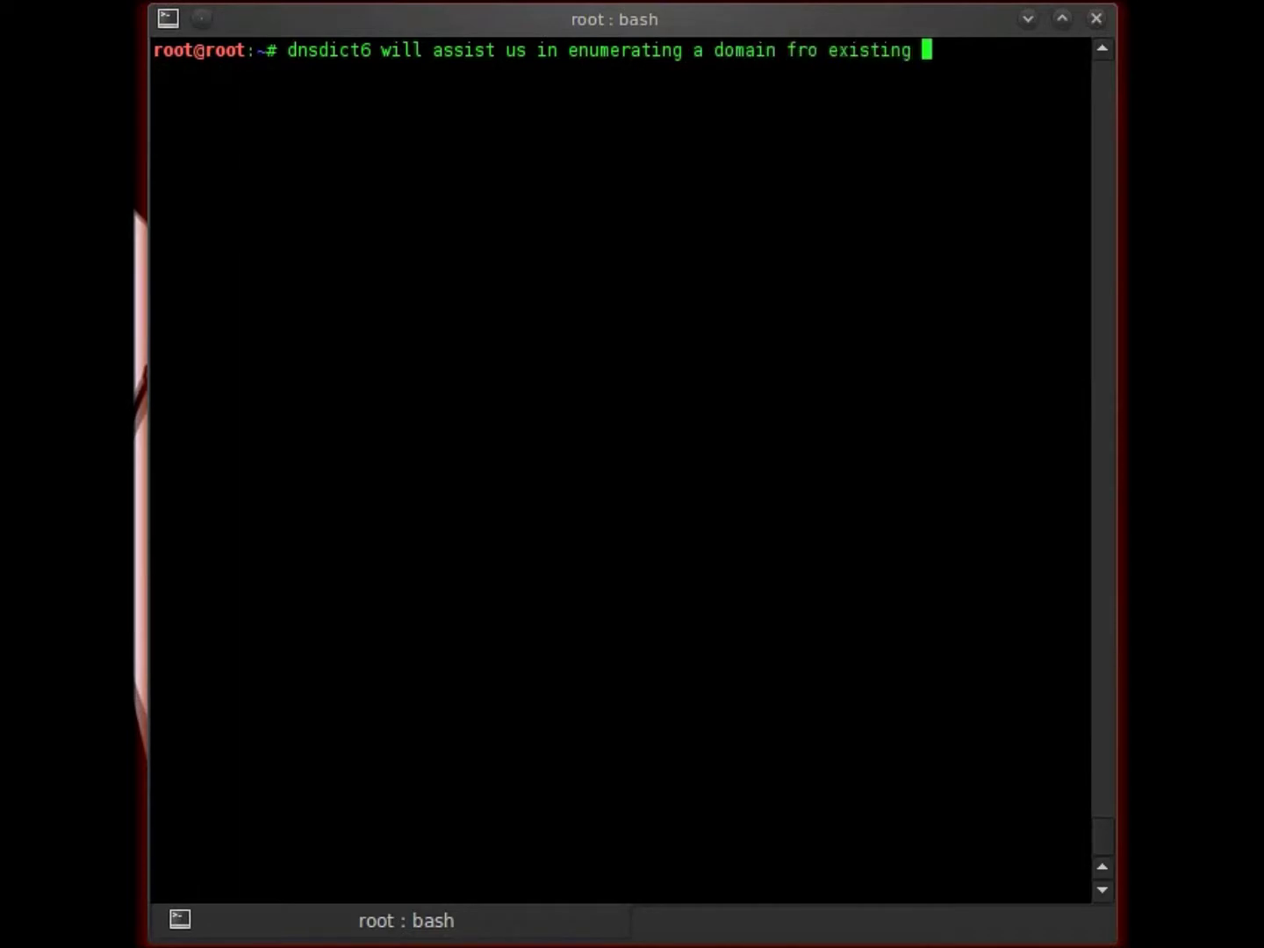
text(ipv6 and ipv4)
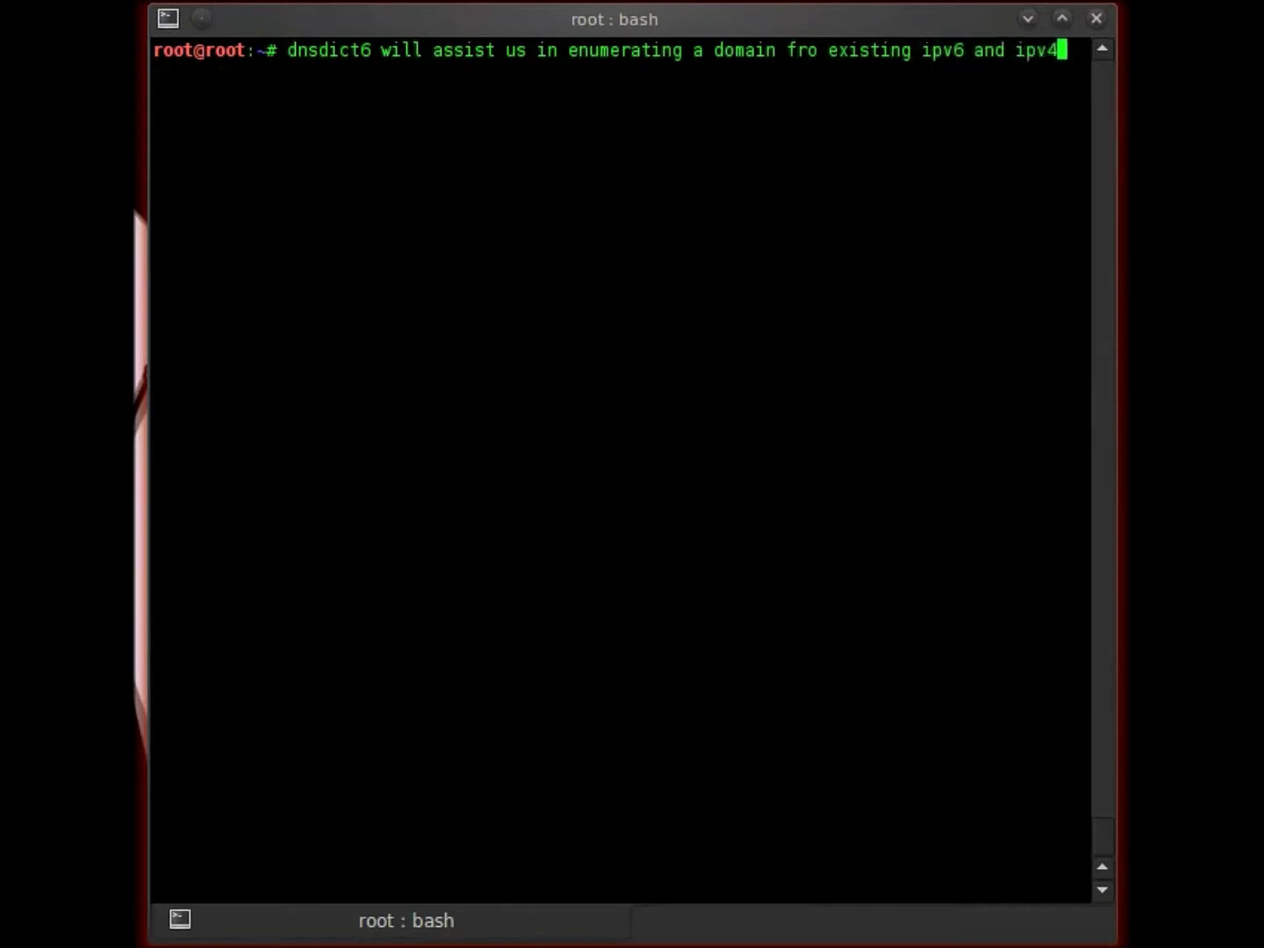
text( addressed. )
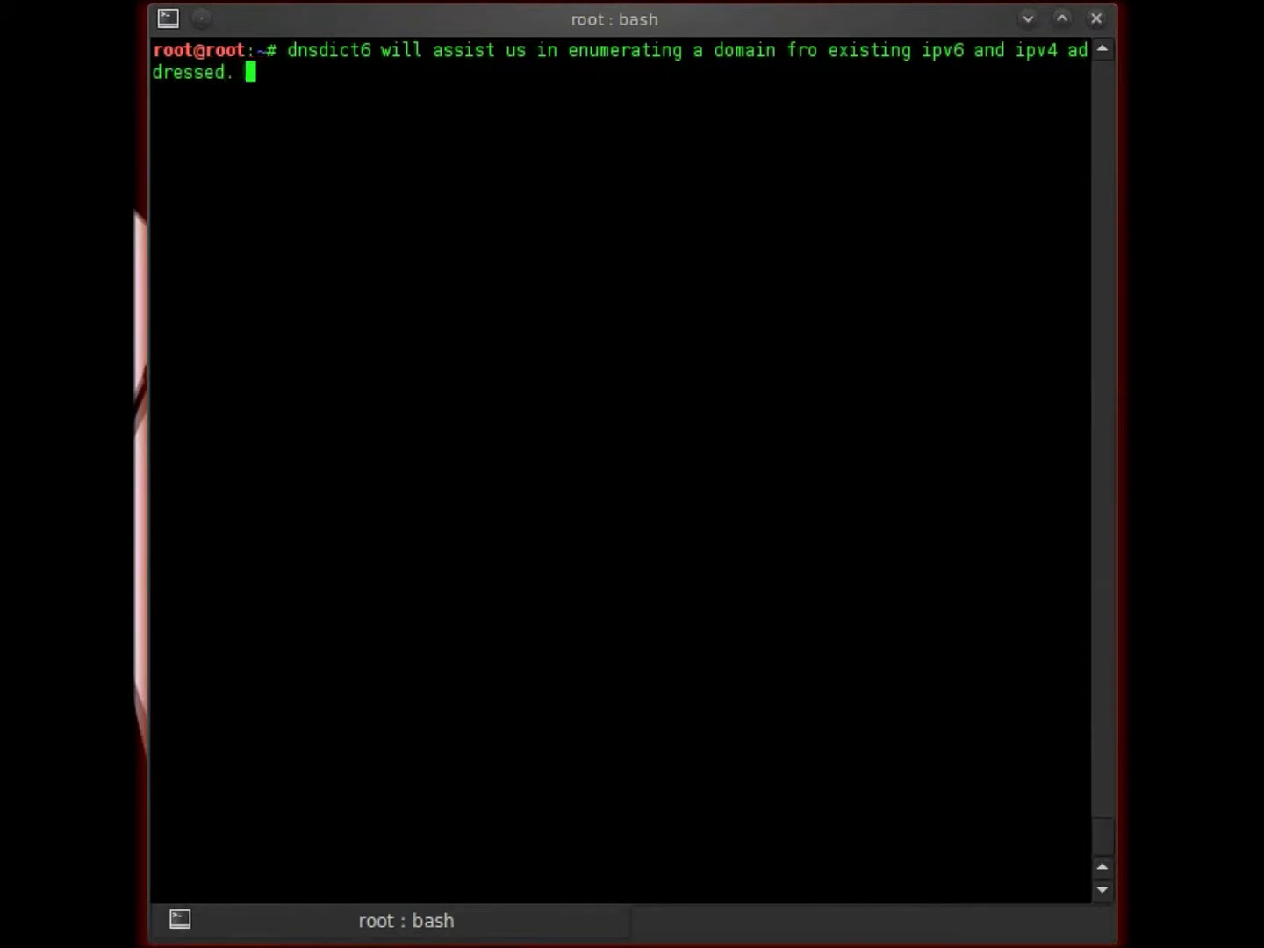
text(Lets get to it)
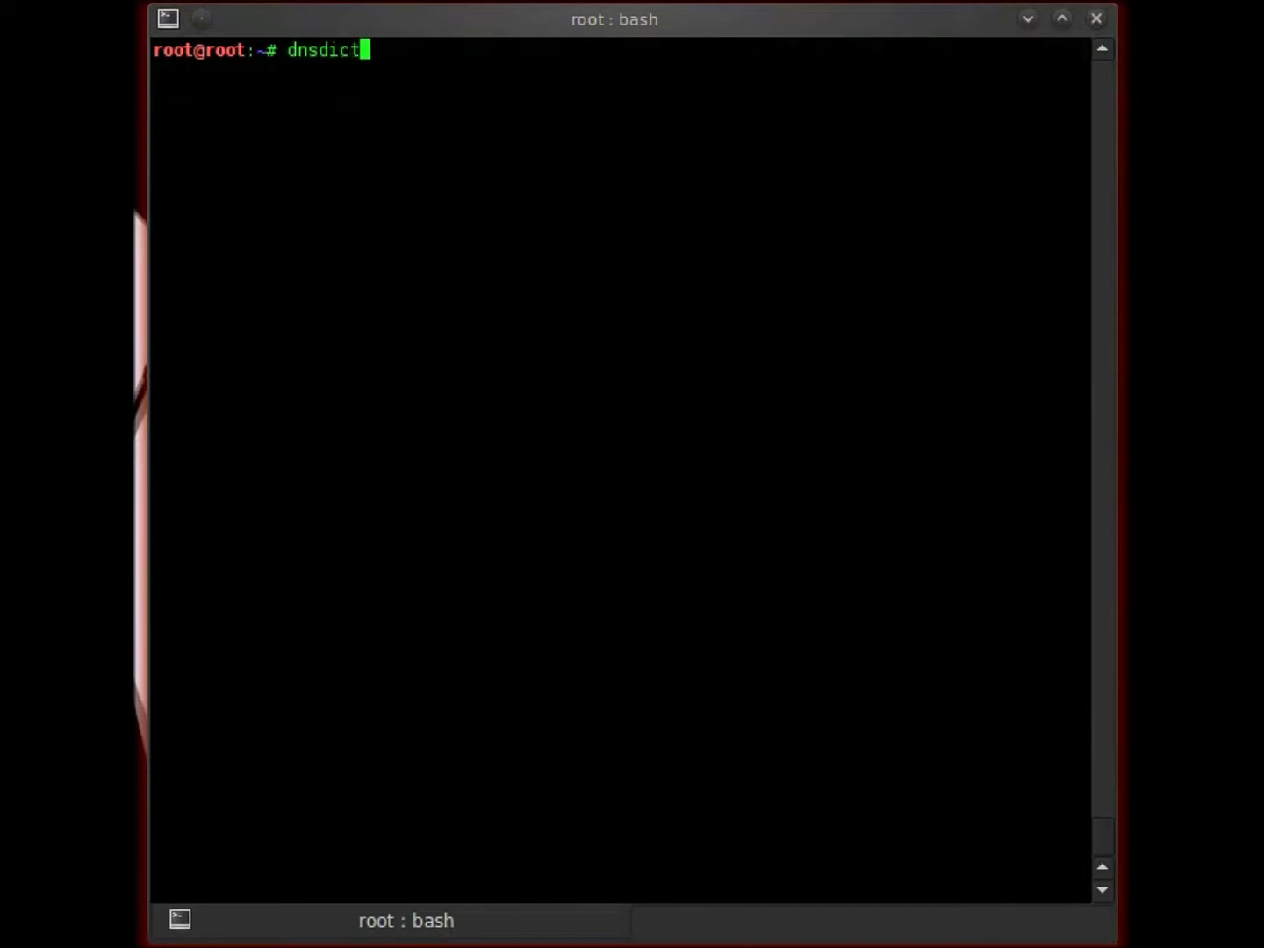
text(6)
Show dnsdict6 help, then enumerate facebook.com with the 500-worst-passwords wordlist
key(Return)
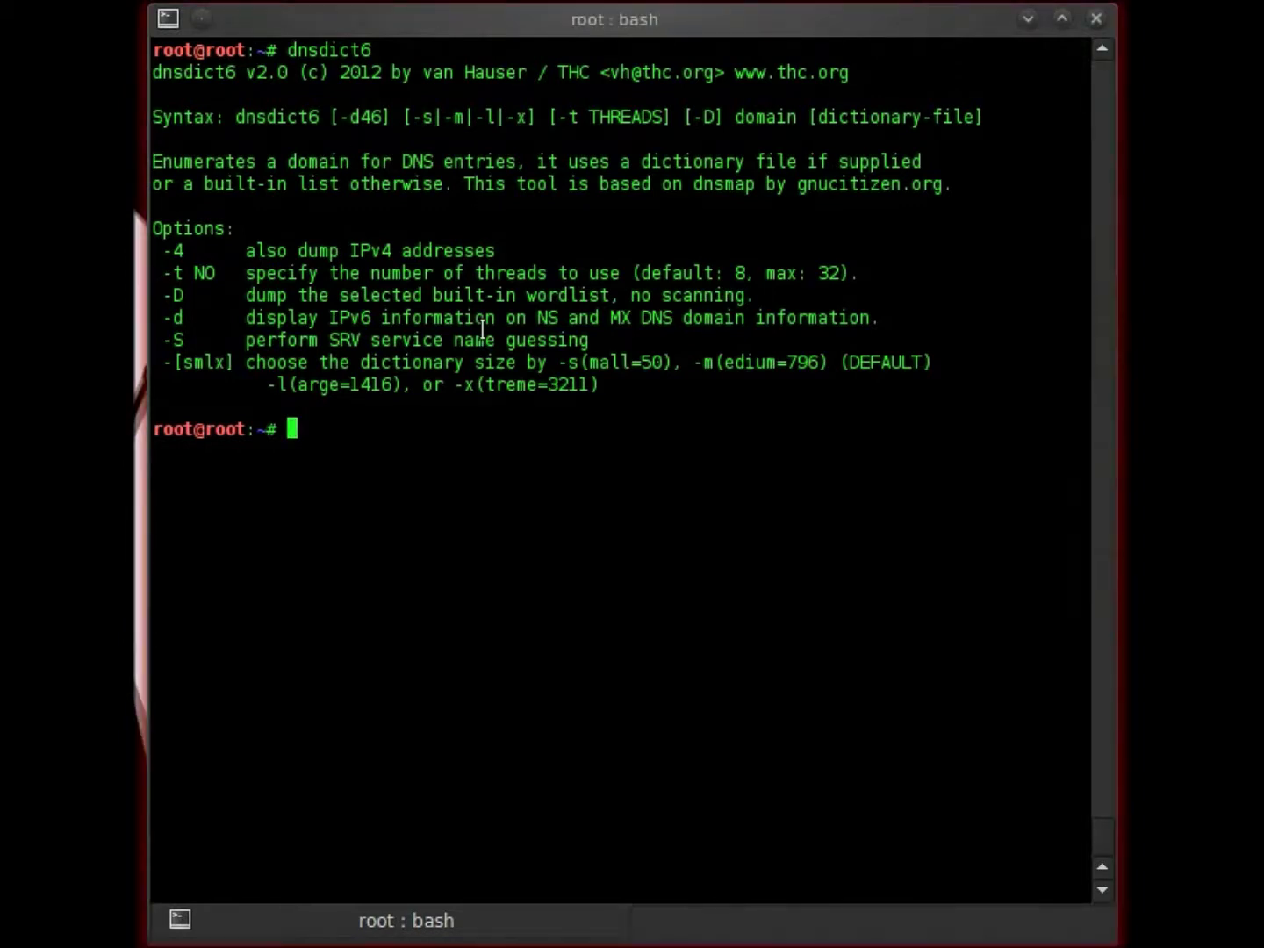
text(dnsdict)
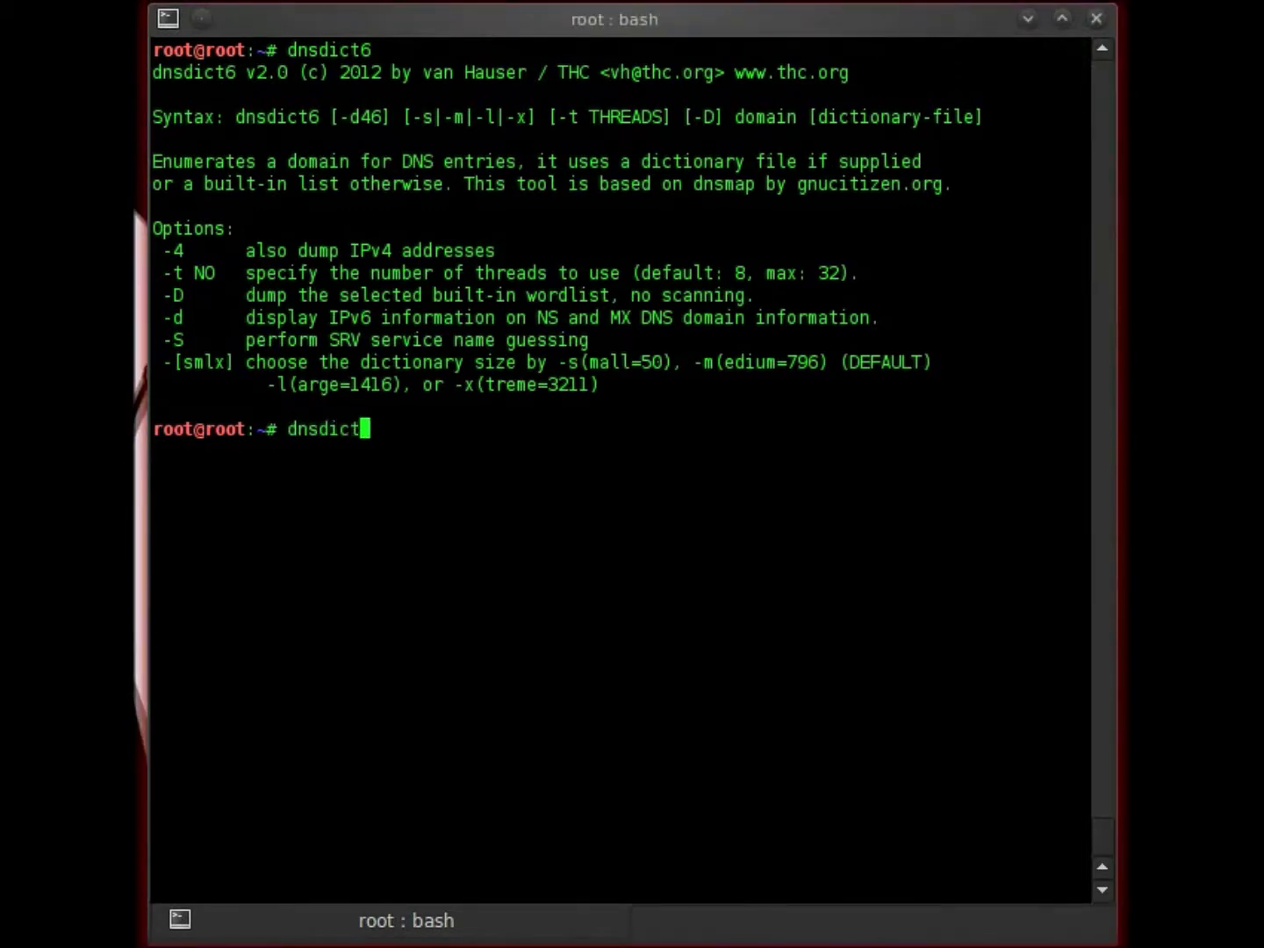
text(6 faceb)
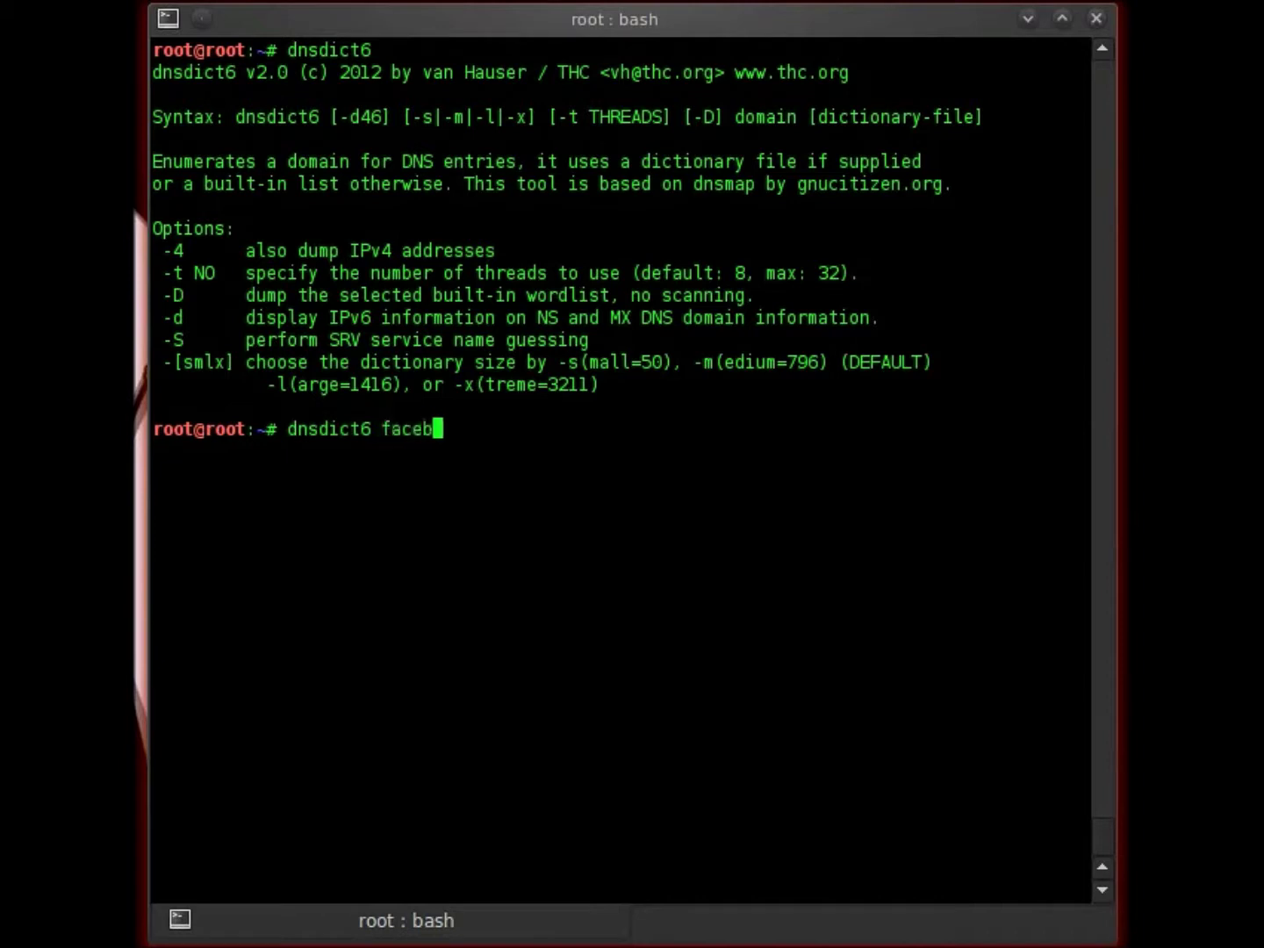
text(ook.com)
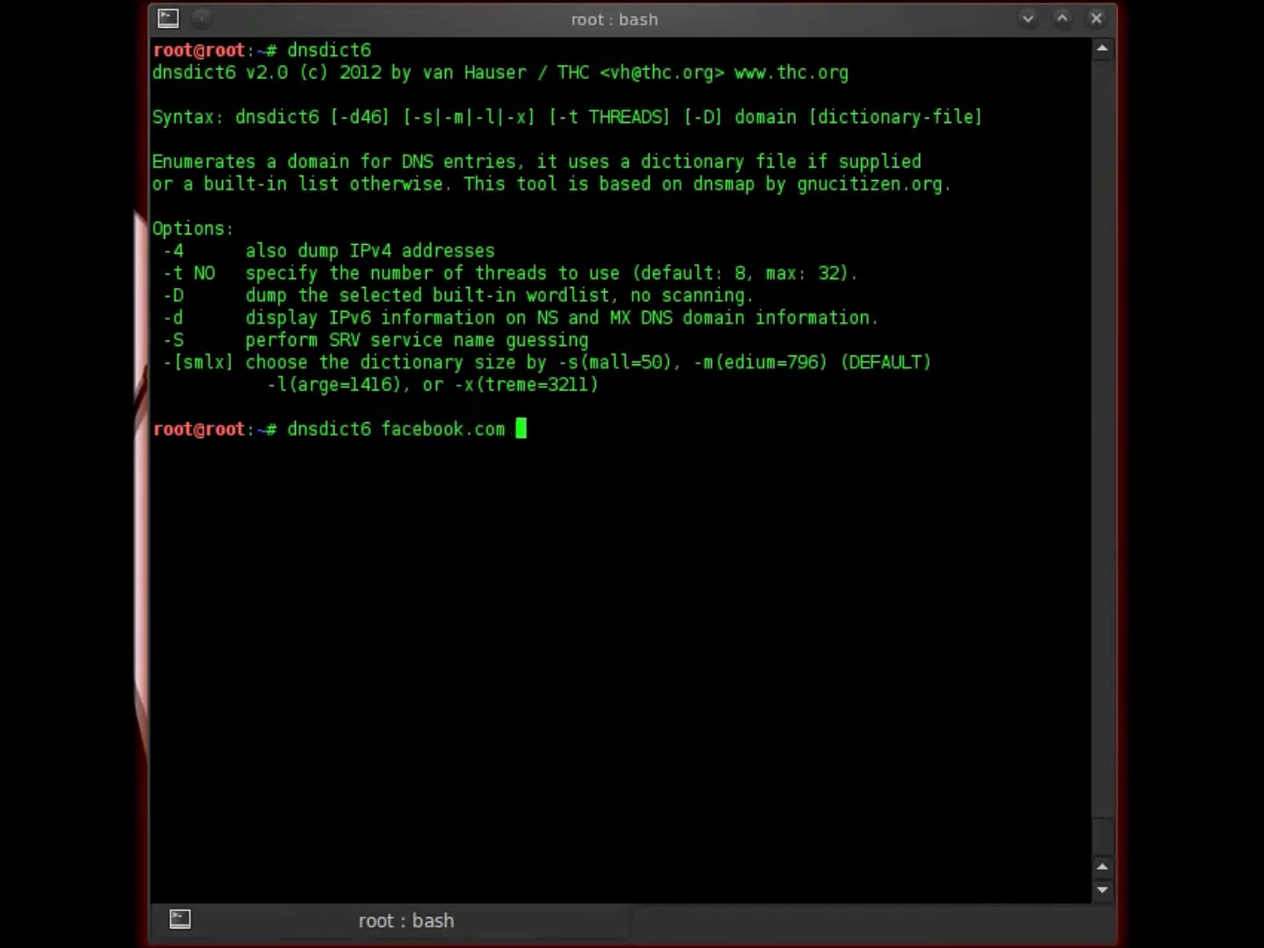
drag(830, 489, 797, 451)
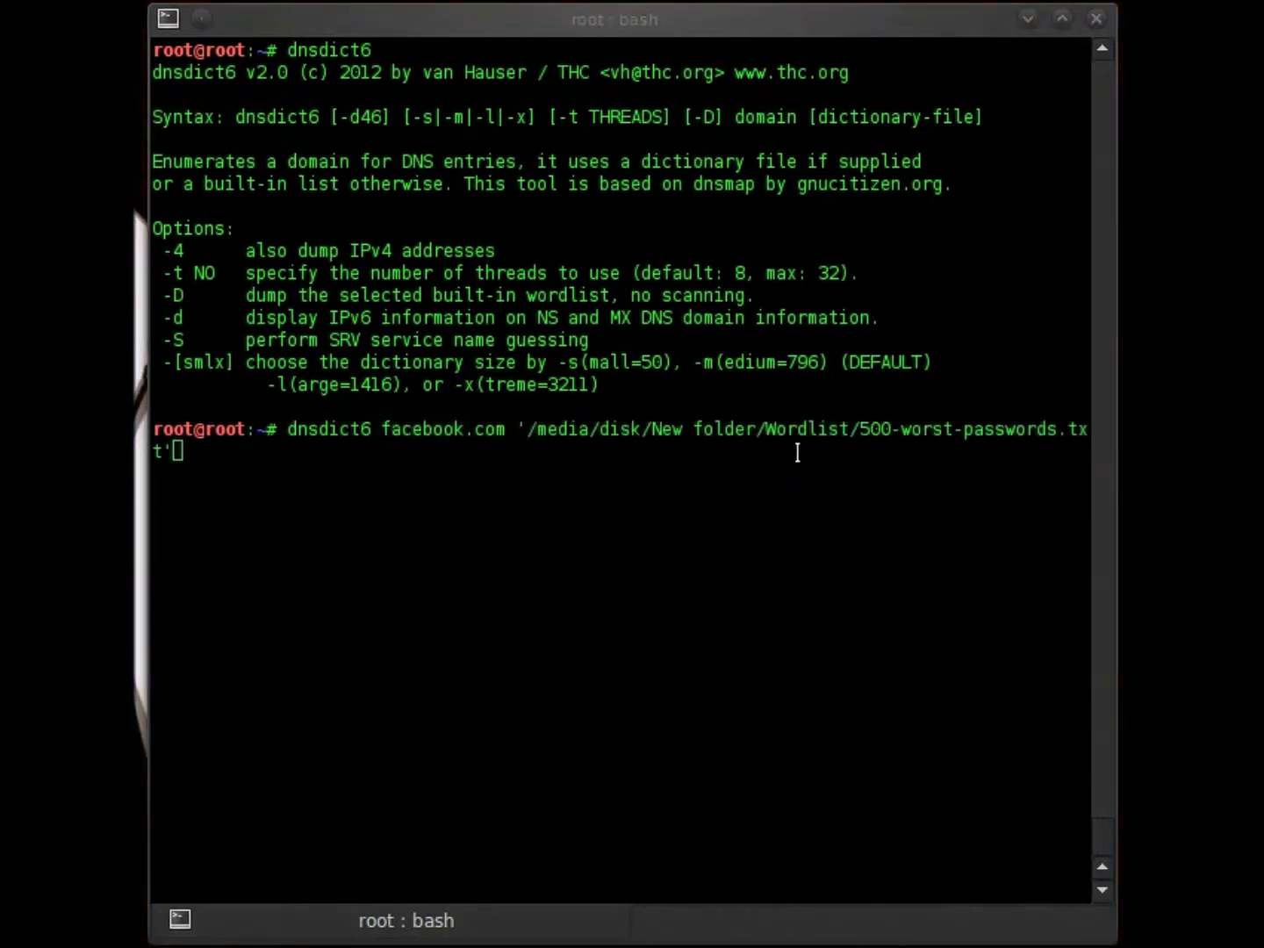
key(Return)
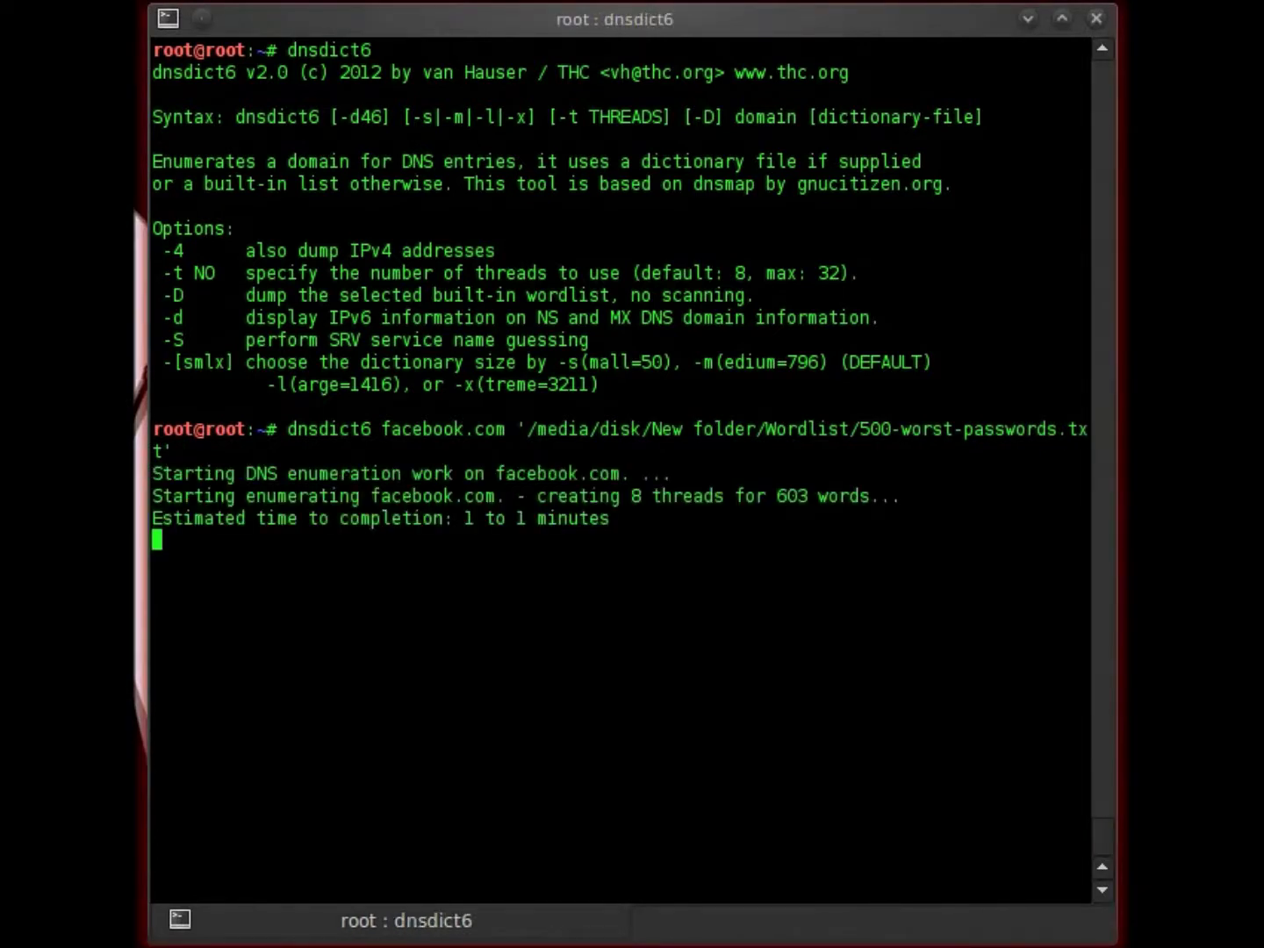
Open a second session, highlight the discovered facebook.com hosts, and stop the scan
key(ctrl+shift+t)
text(cle)
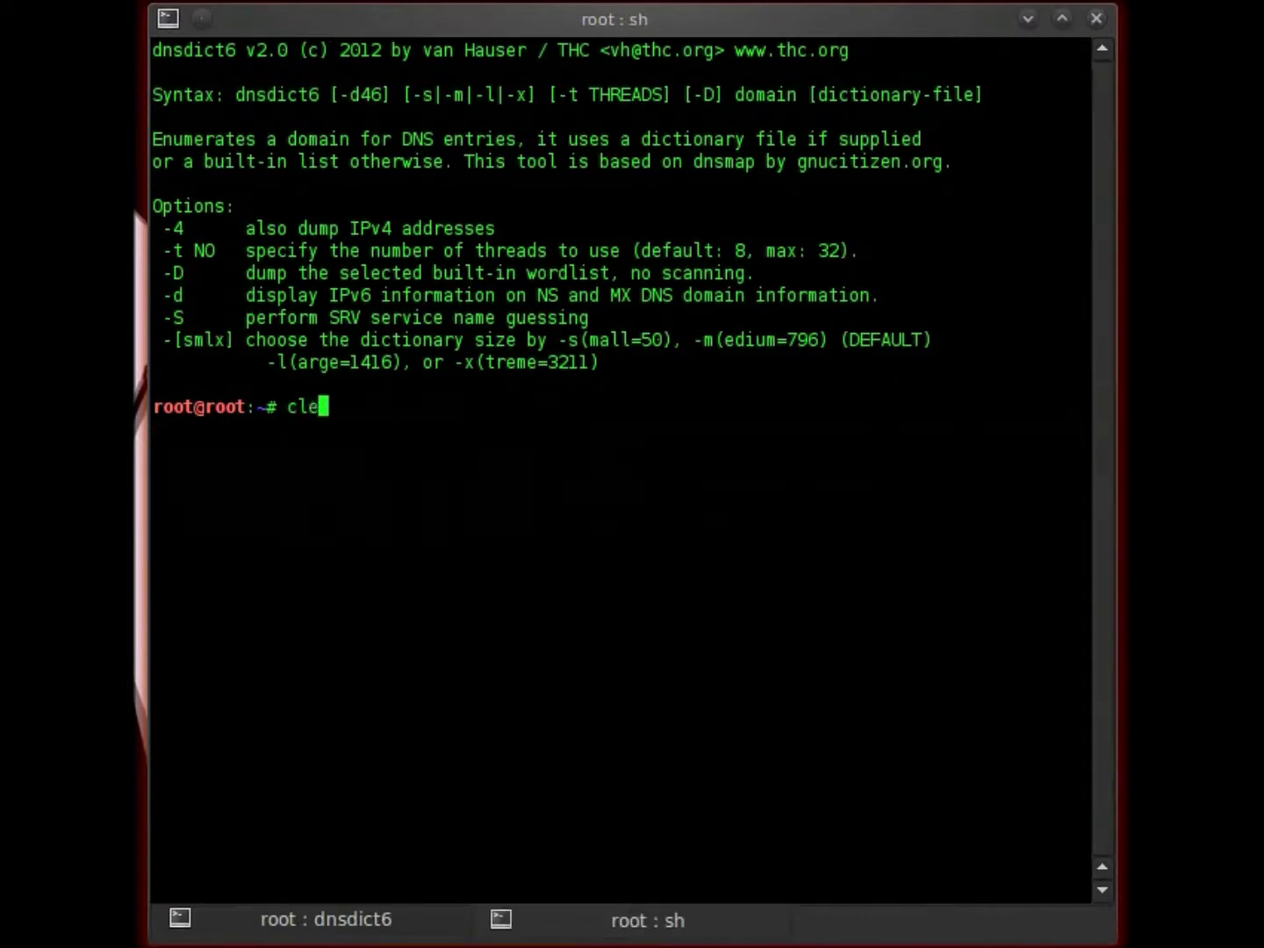
text(ar)
key(Return)
click(326, 920)
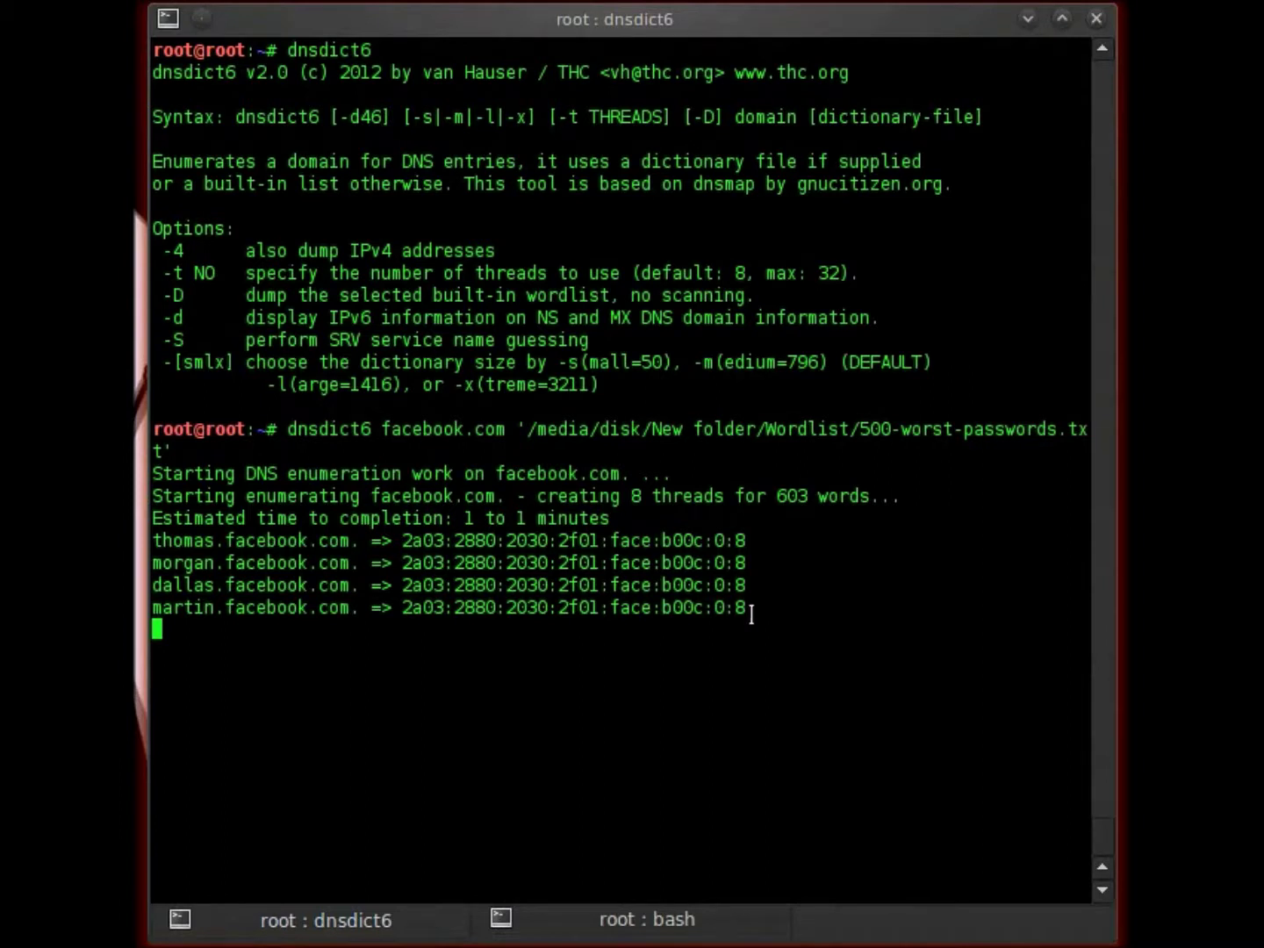
drag(751, 613, 150, 553)
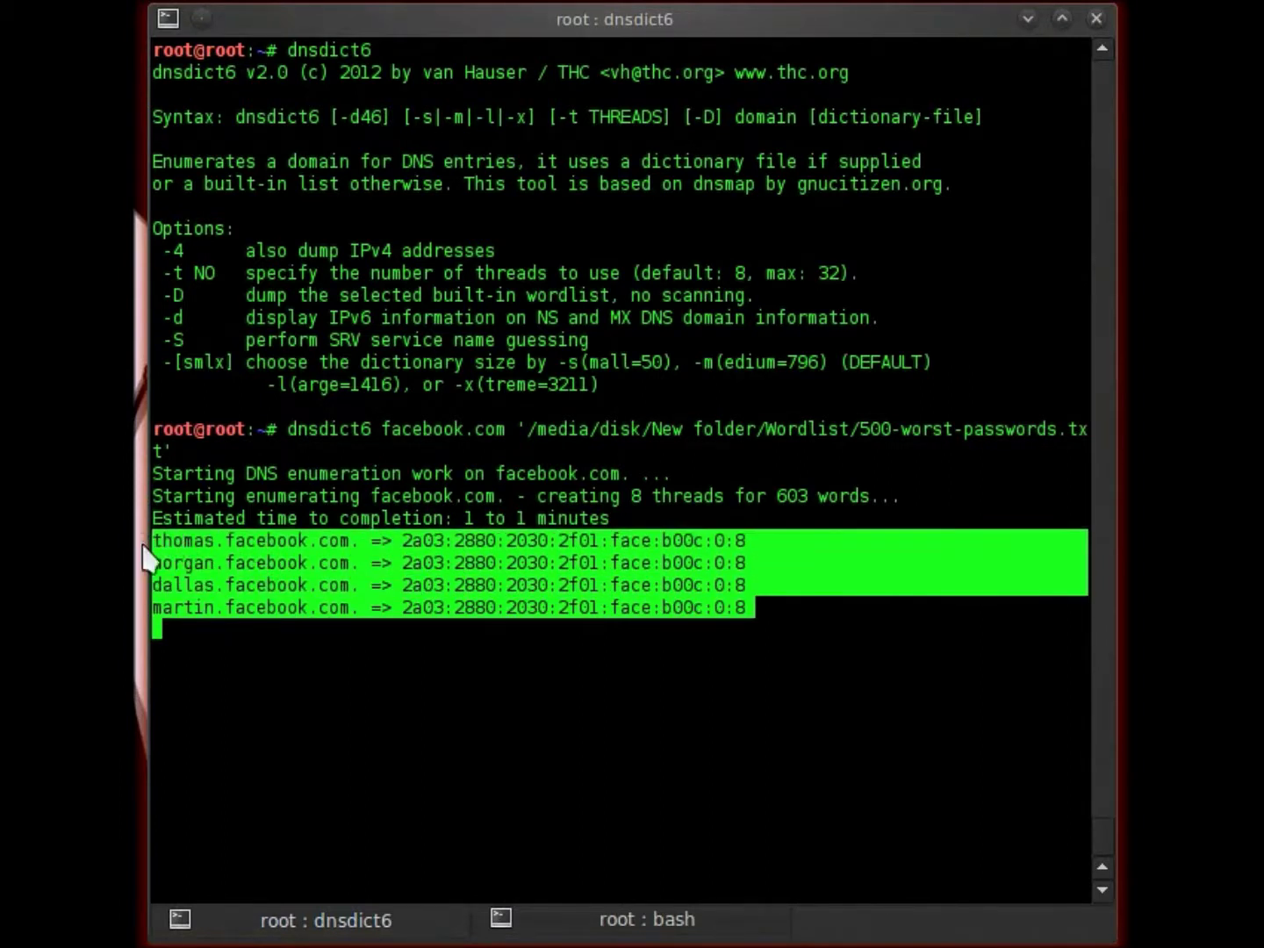
click(785, 516)
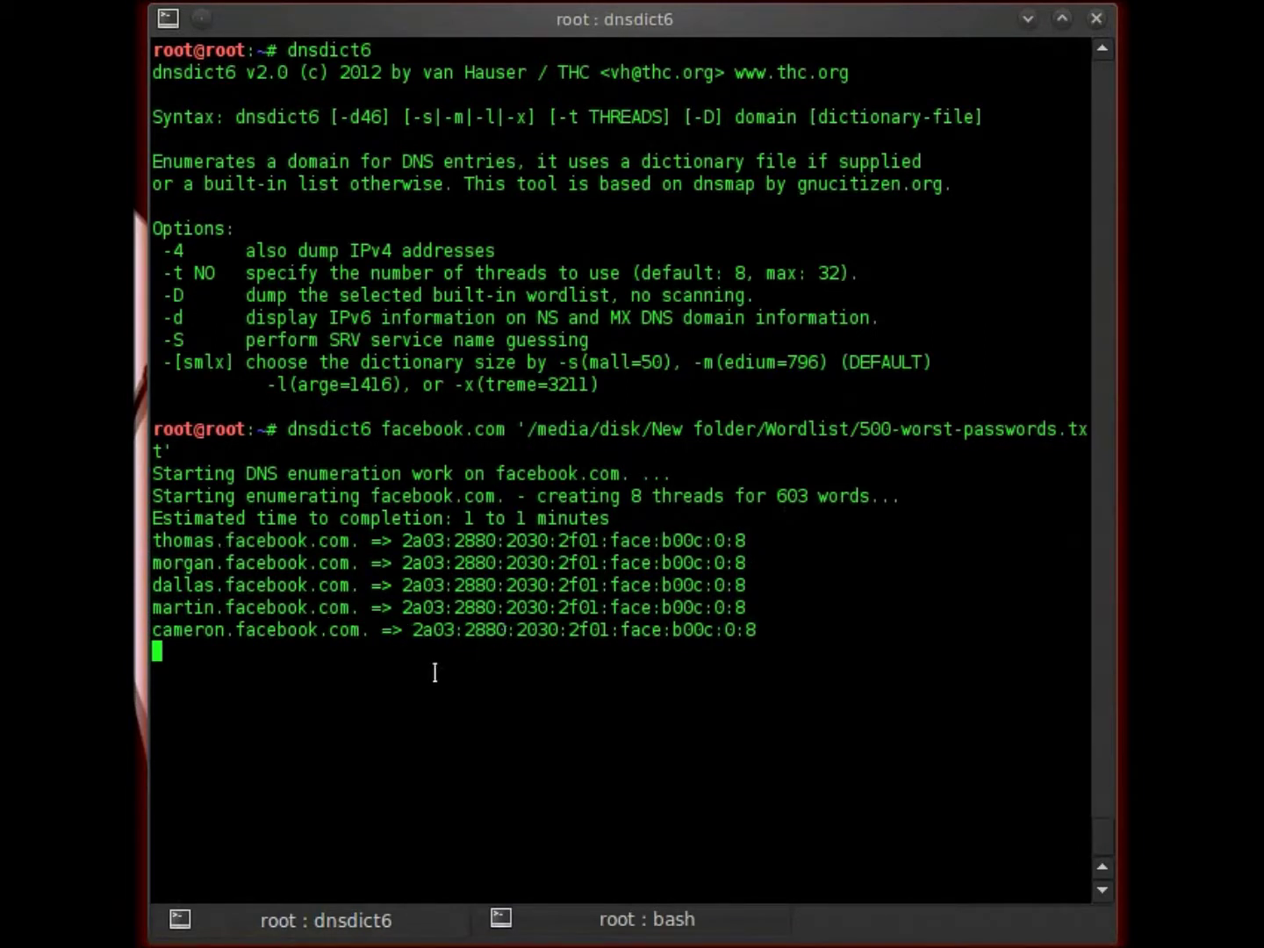
key(ctrl+c)
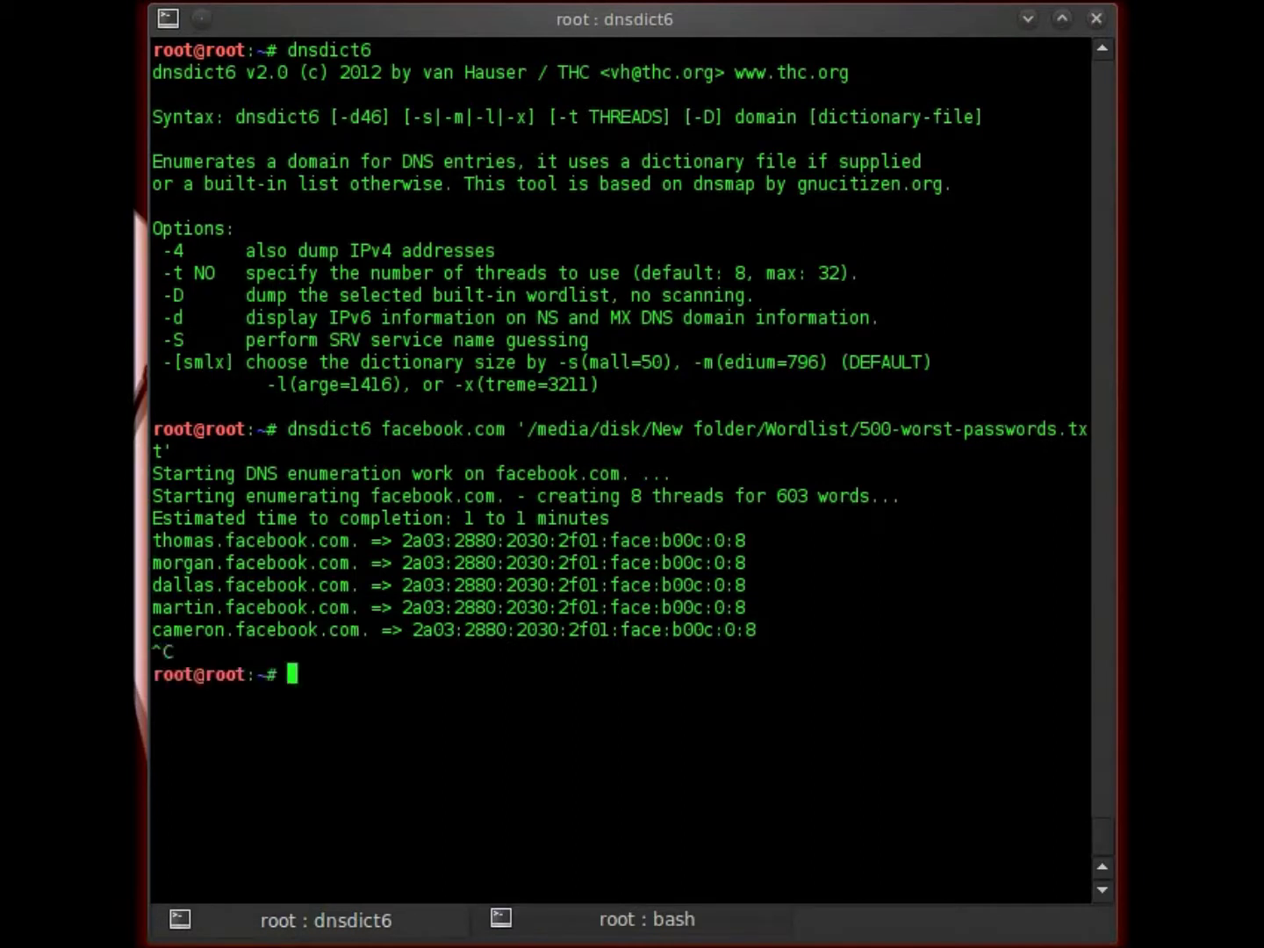
text(clear)
Clear the screen, submit an explanatory note, and clear again
key(Return)
text(Now )
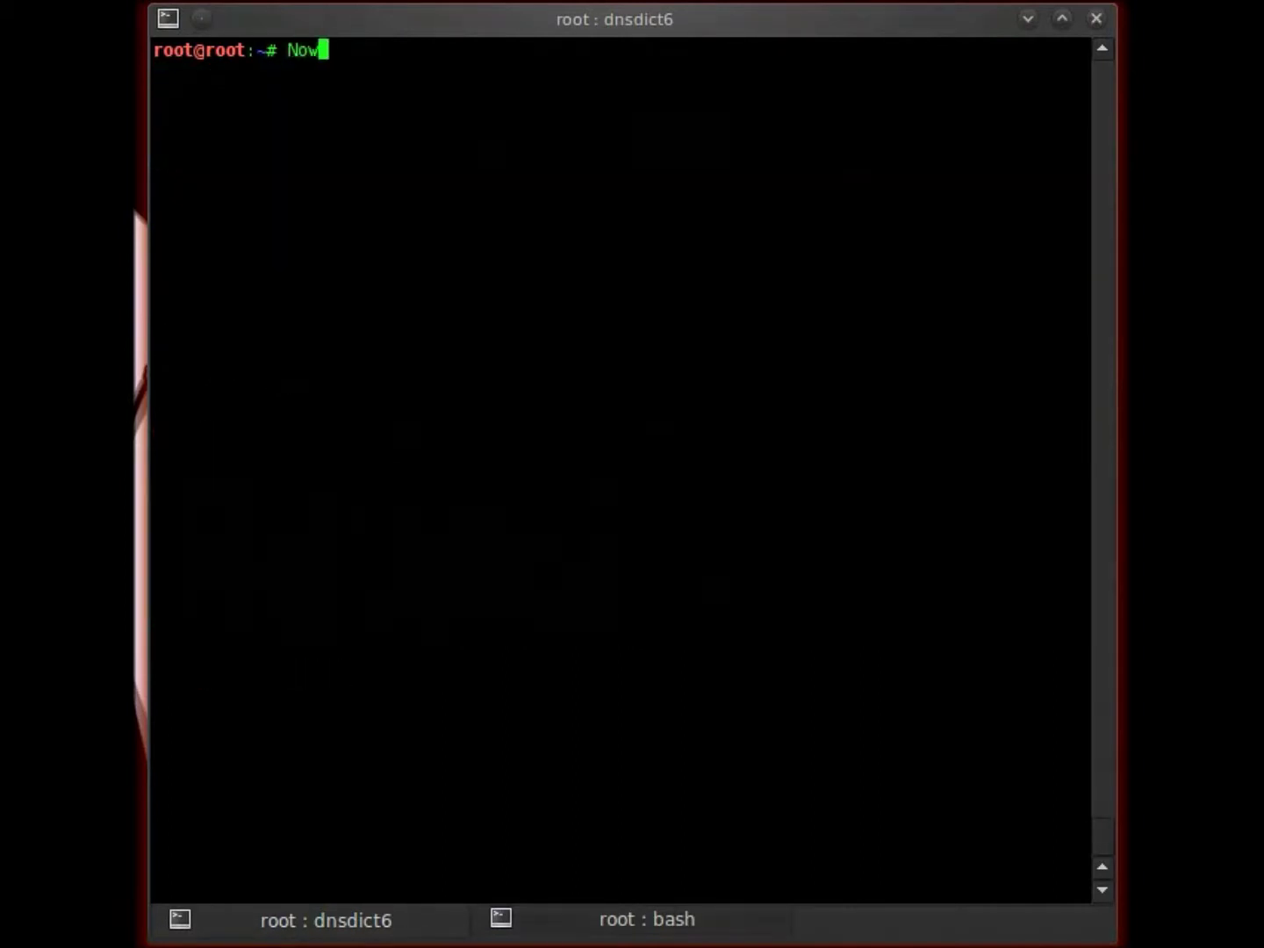
text(lets inst)
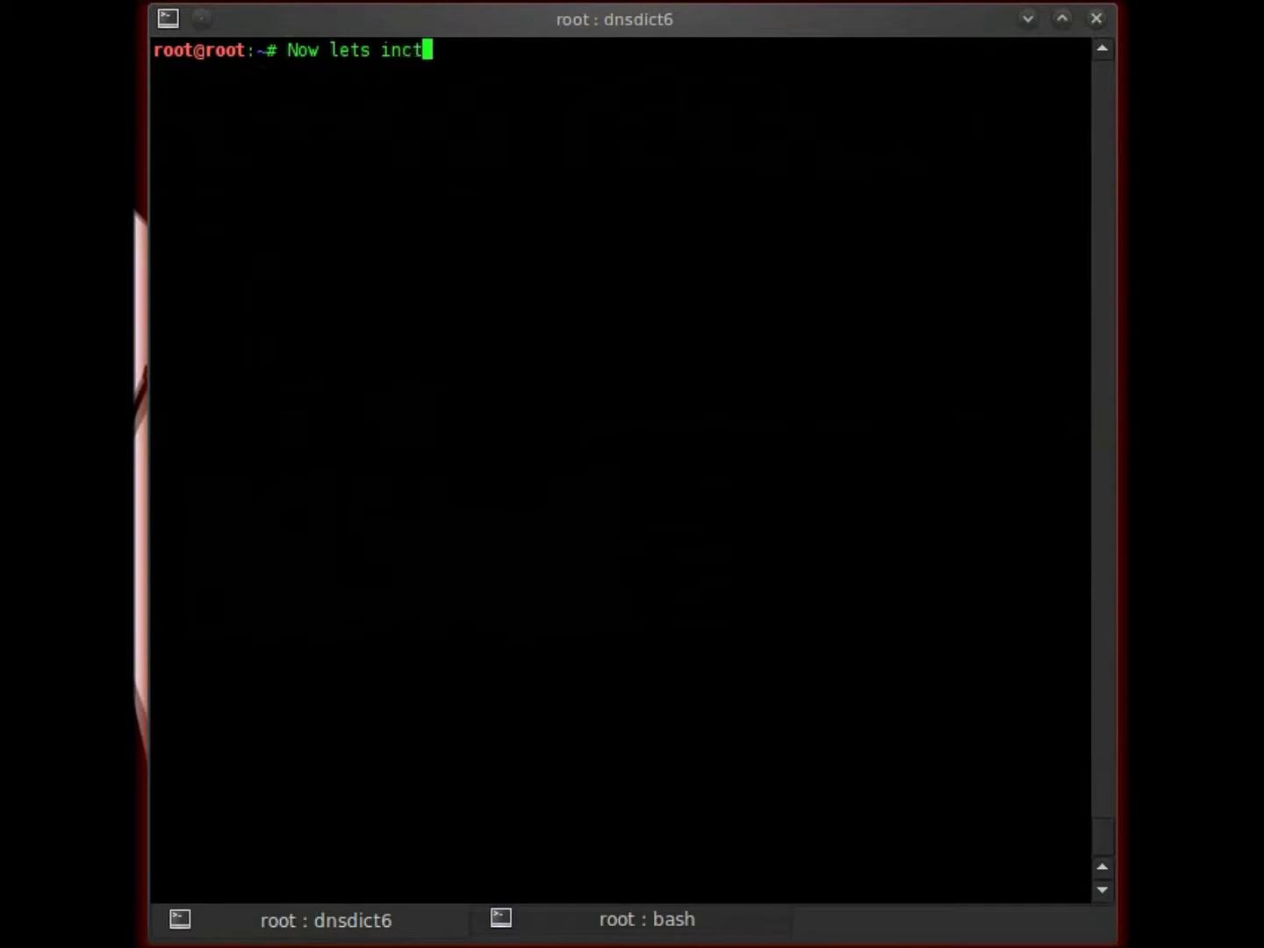
text(ease the spee)
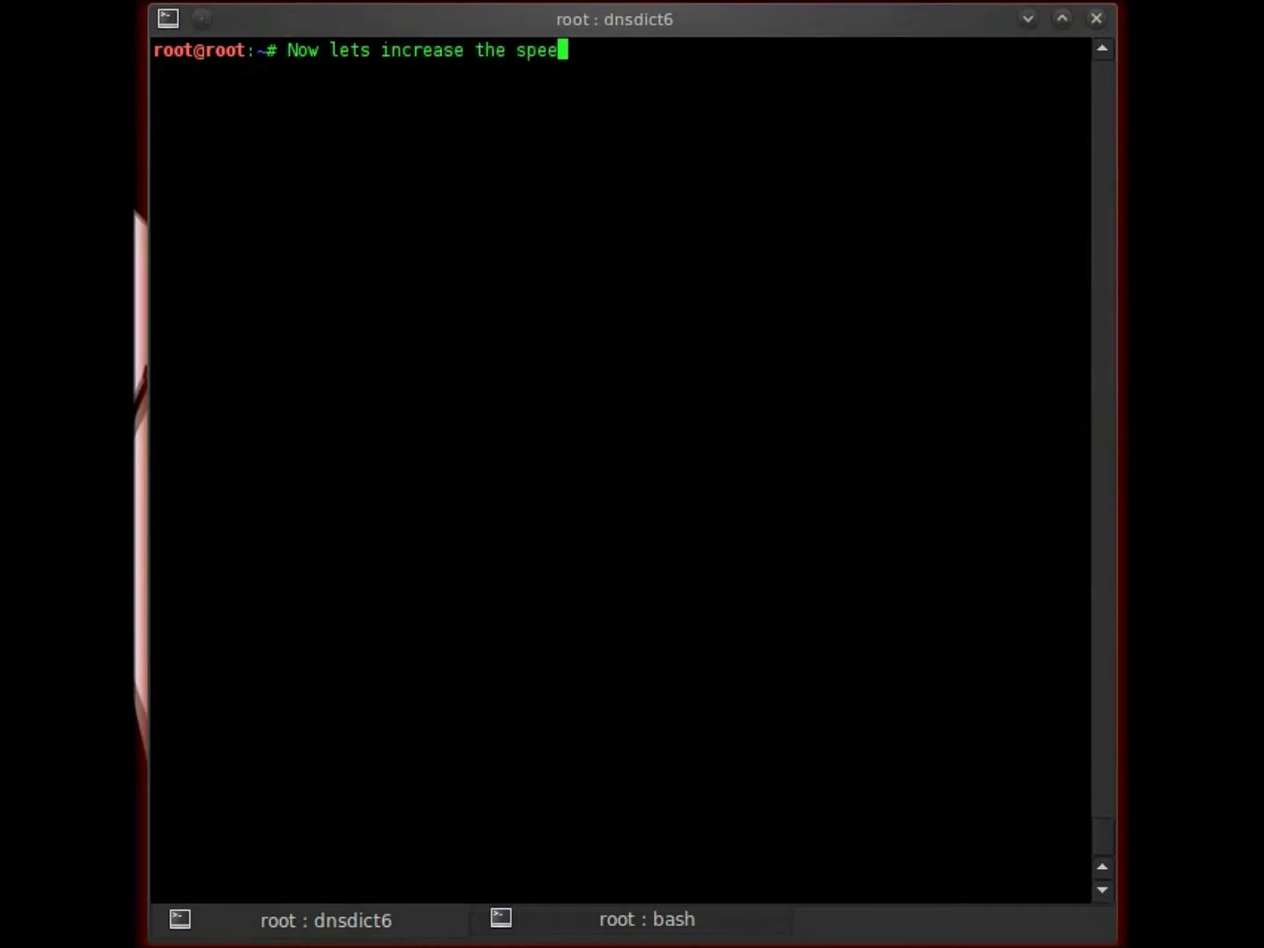
text(d by usin)
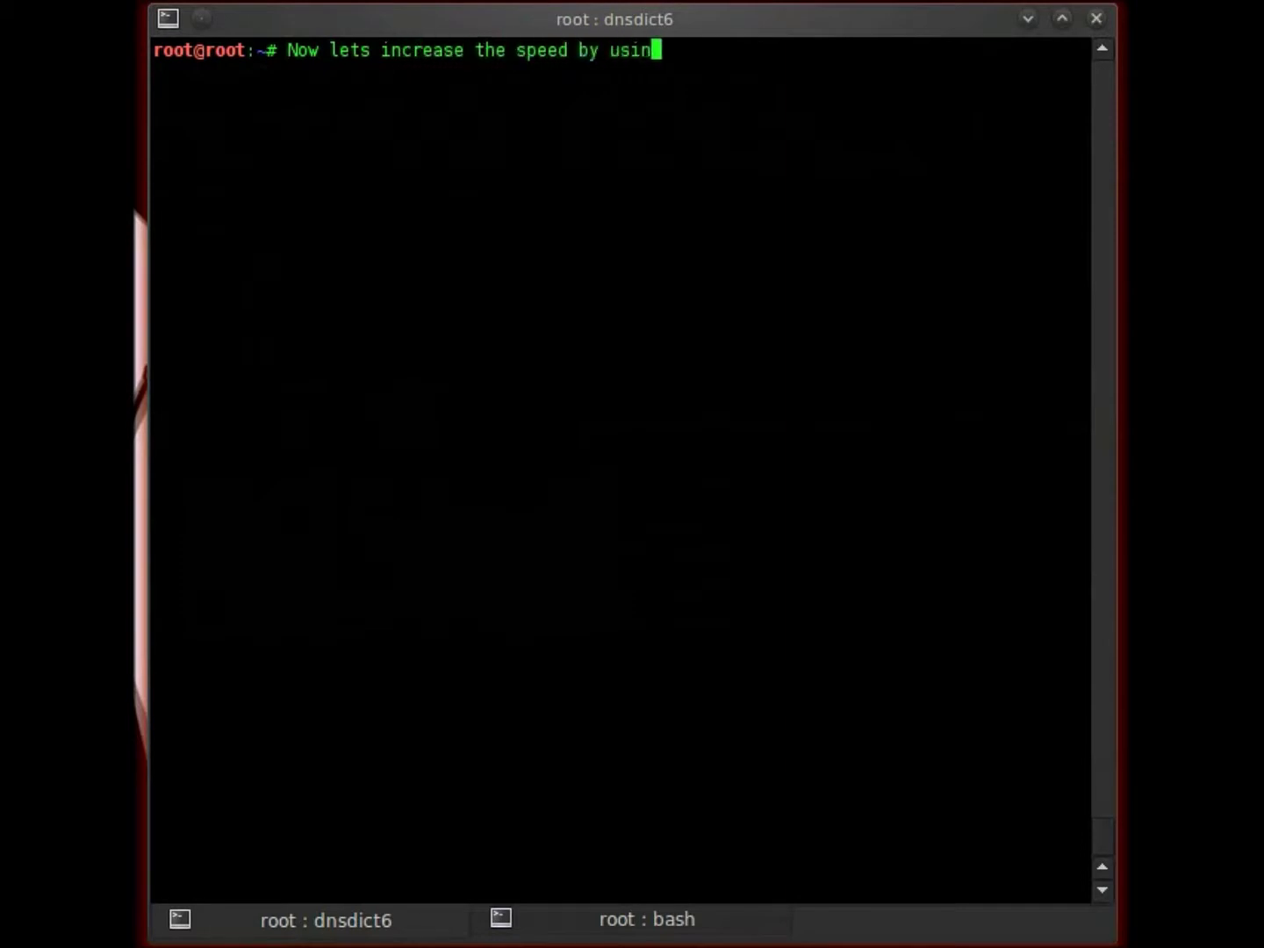
text(g the -t )
text((threadd)
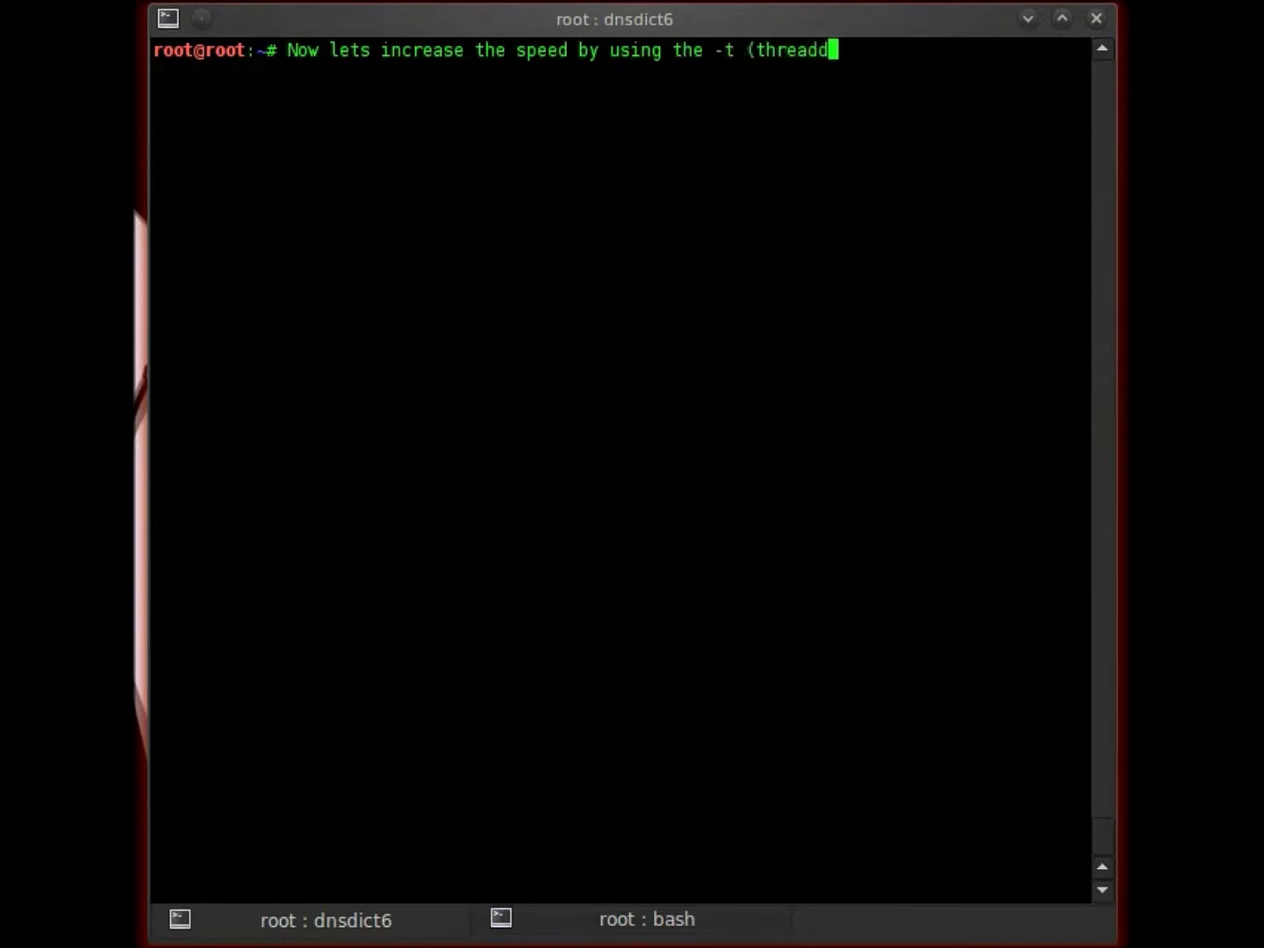
text( option))
key(Return)
text(clear)
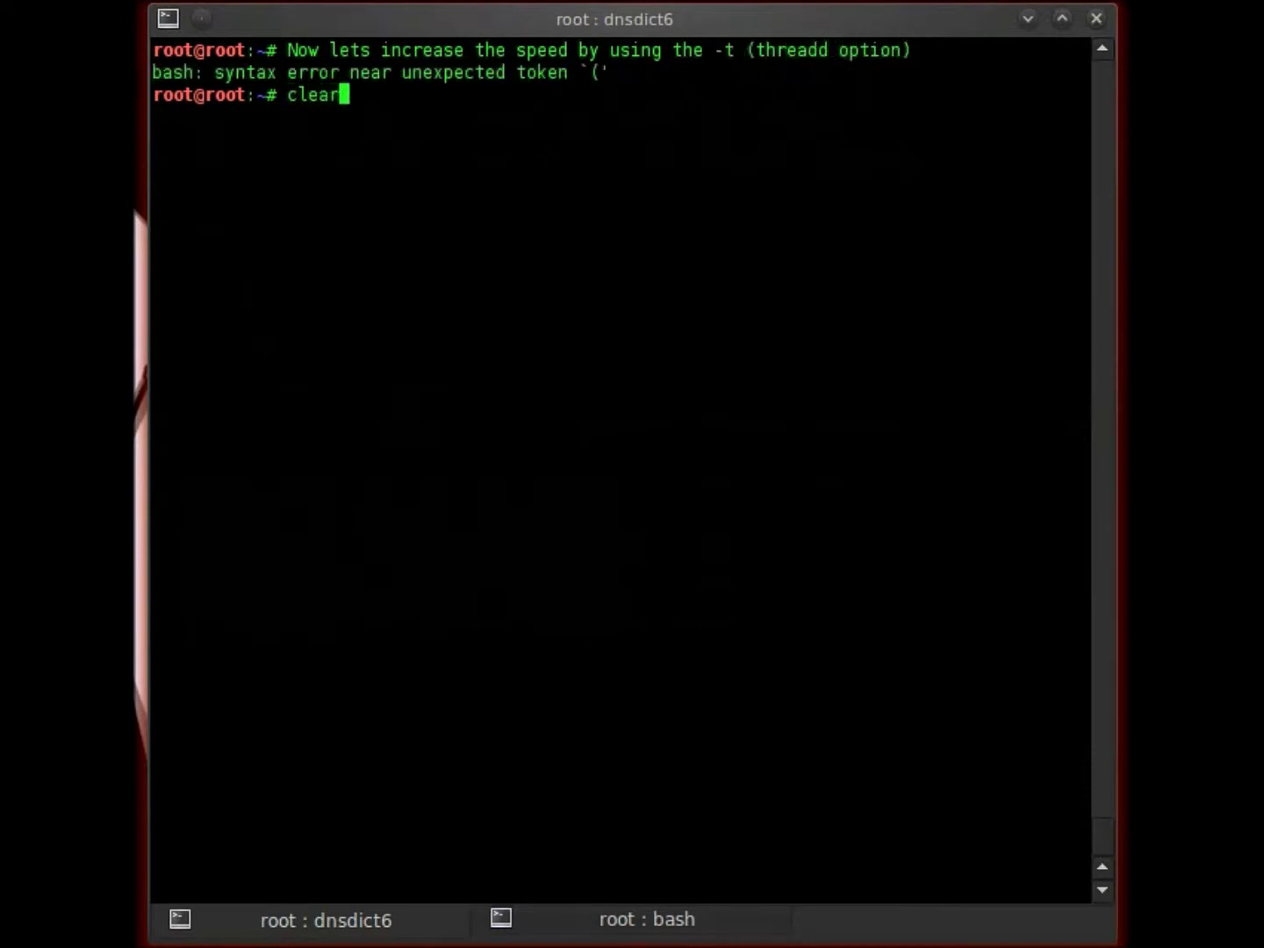
key(Return)
Rerun the facebook.com enumeration with -t 22 inserted before the wordlist path
key(Up)
key(Up)
key(Down)
key(Up)
key(Down)
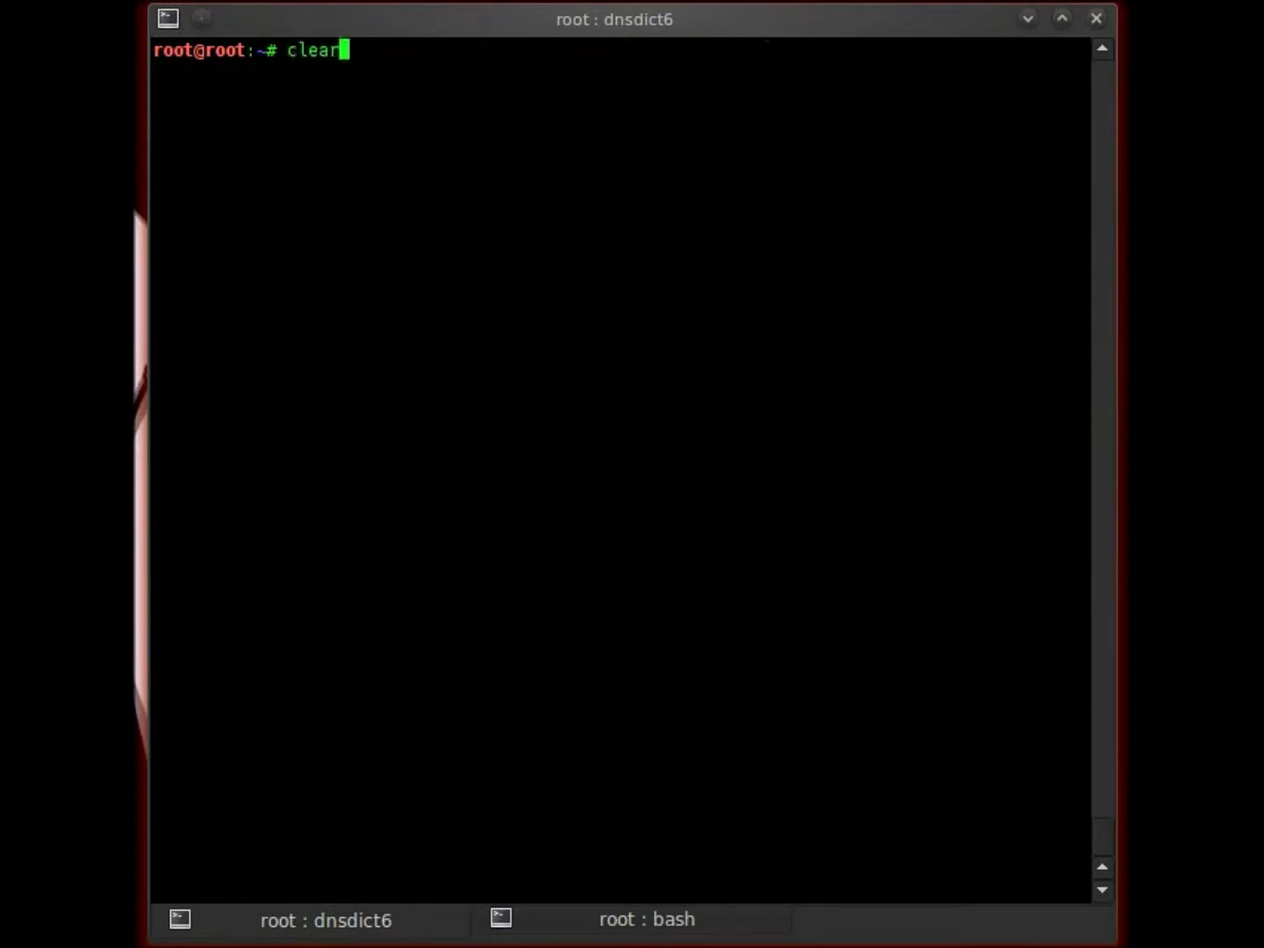
key(Up)
key(ctrl+Left)
key(ctrl+Left)
key(ctrl+Left)
key(ctrl+Left)
key(ctrl+Left)
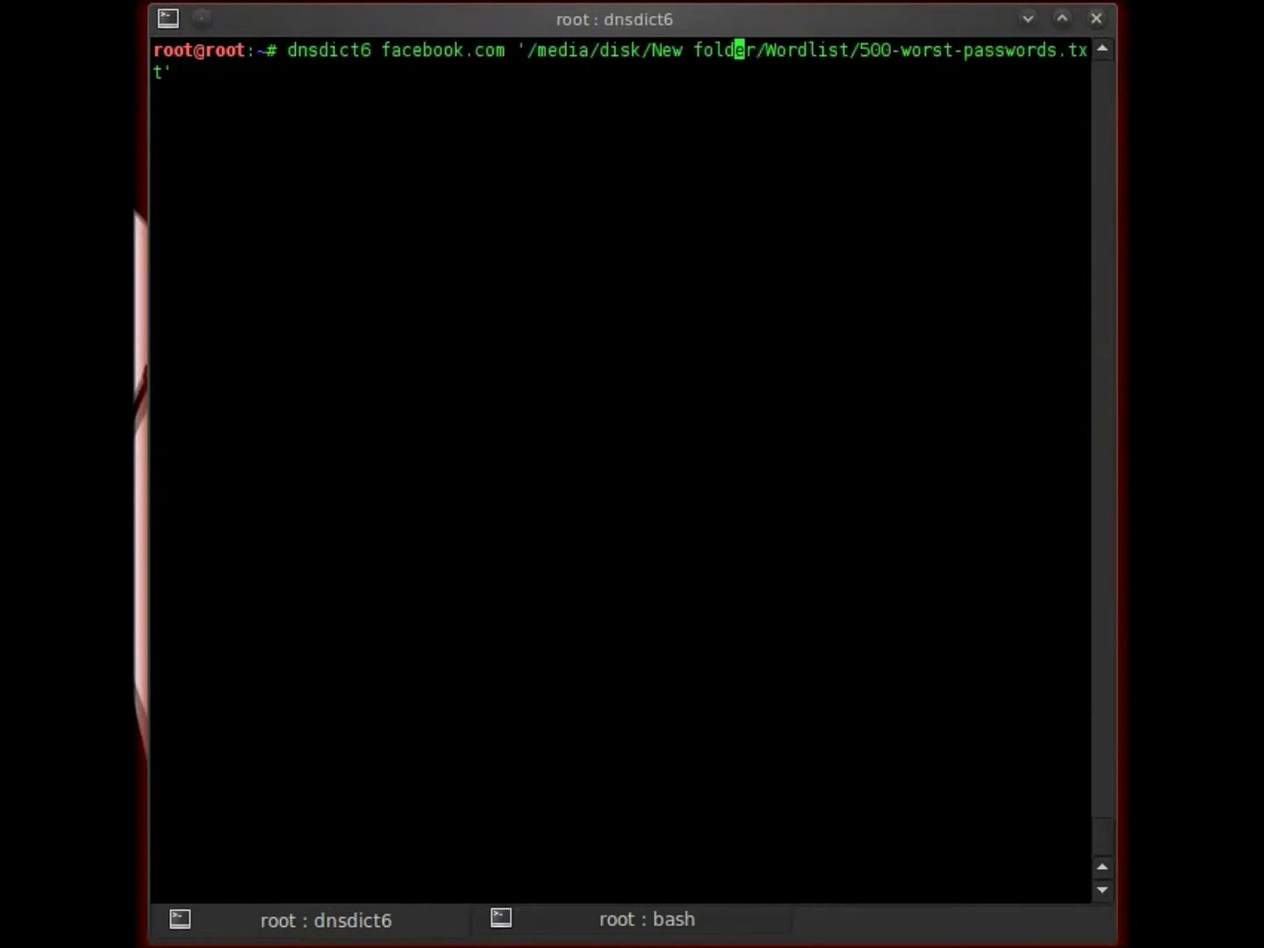
key(ctrl+Left)
key(ctrl+Left)
key(ctrl+Left)
text(-t 22)
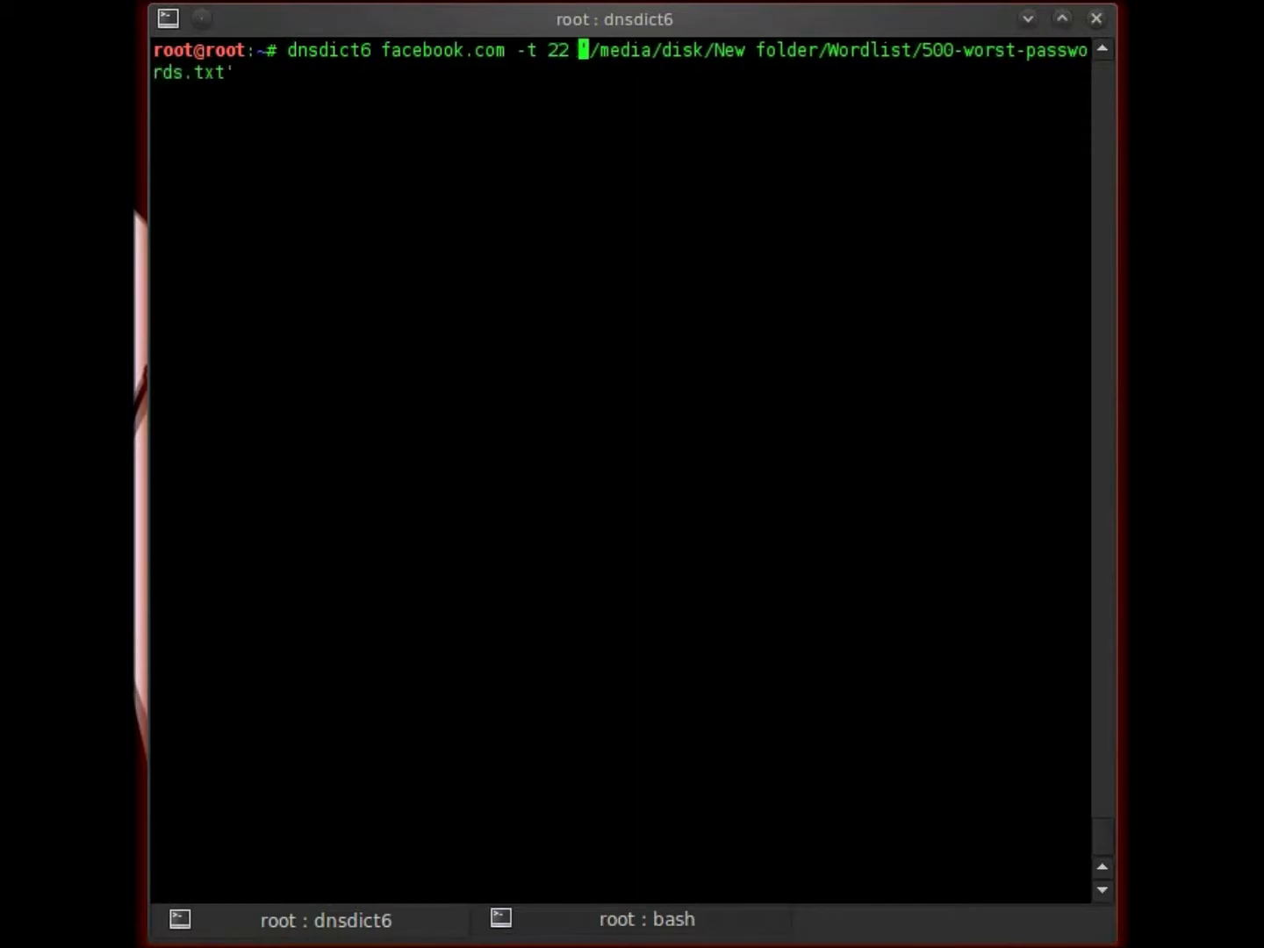
key(Return)
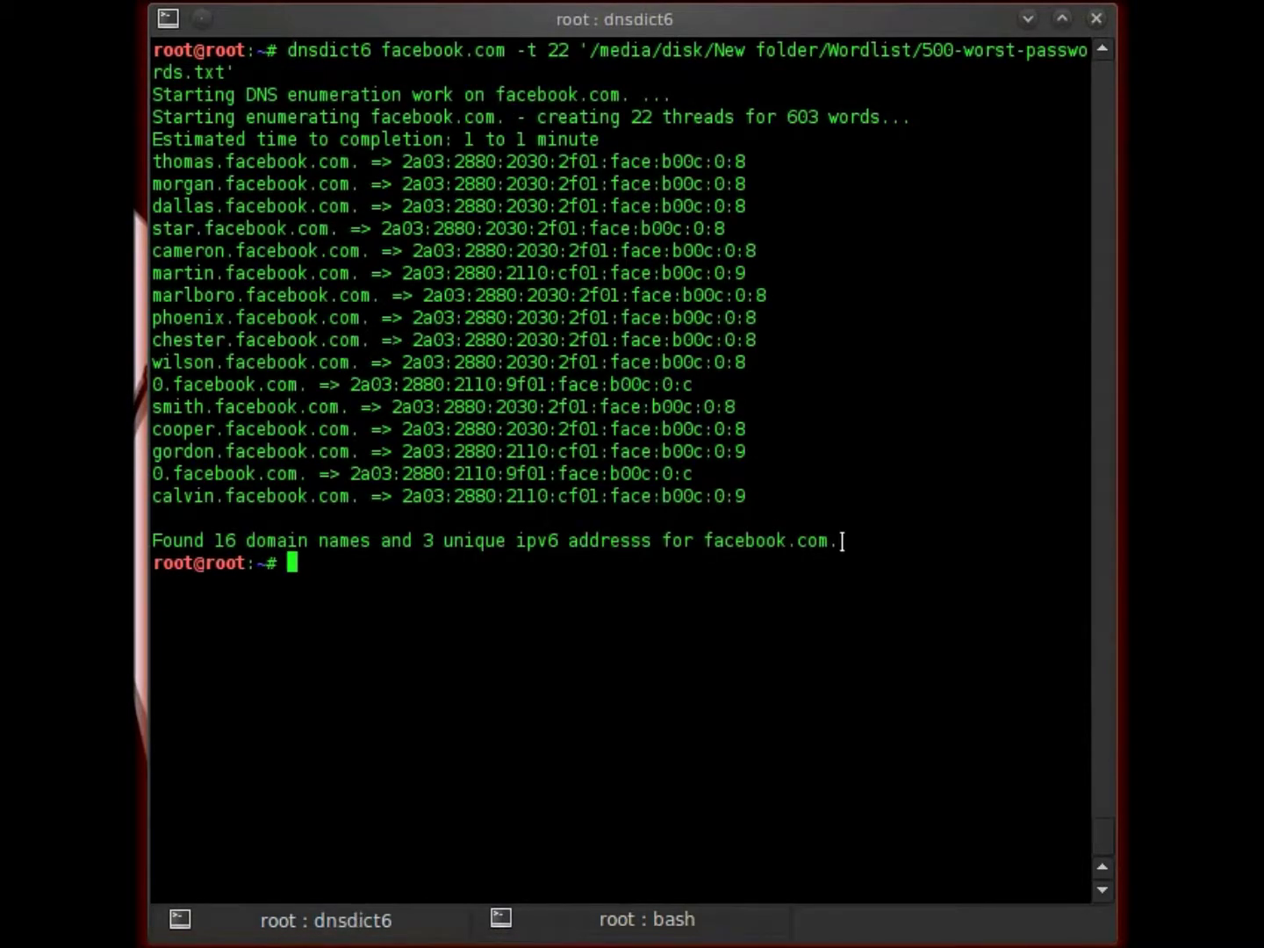
scroll(840, 540, up, 1)
text(clear)
Rerun the facebook.com scan with -d and -4 added after the domain
key(Return)
key(Up)
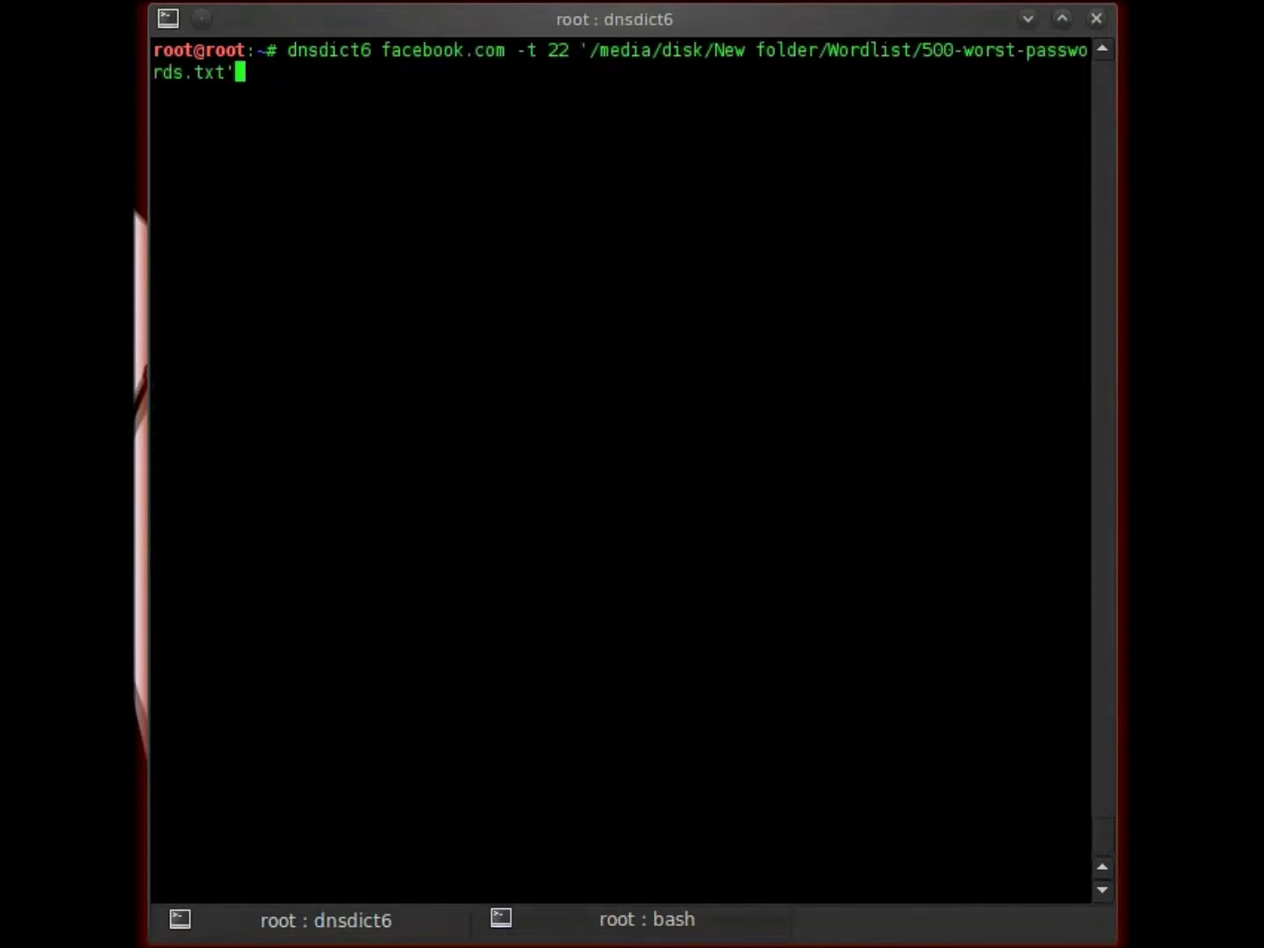
key(ctrl+Left)
key(ctrl+Left)
key(ctrl+Left)
key(ctrl+Left)
key(ctrl+Left)
key(ctrl+Left)
key(ctrl+Left)
key(ctrl+Left)
key(ctrl+Left)
key(ctrl+Left)
text(-)
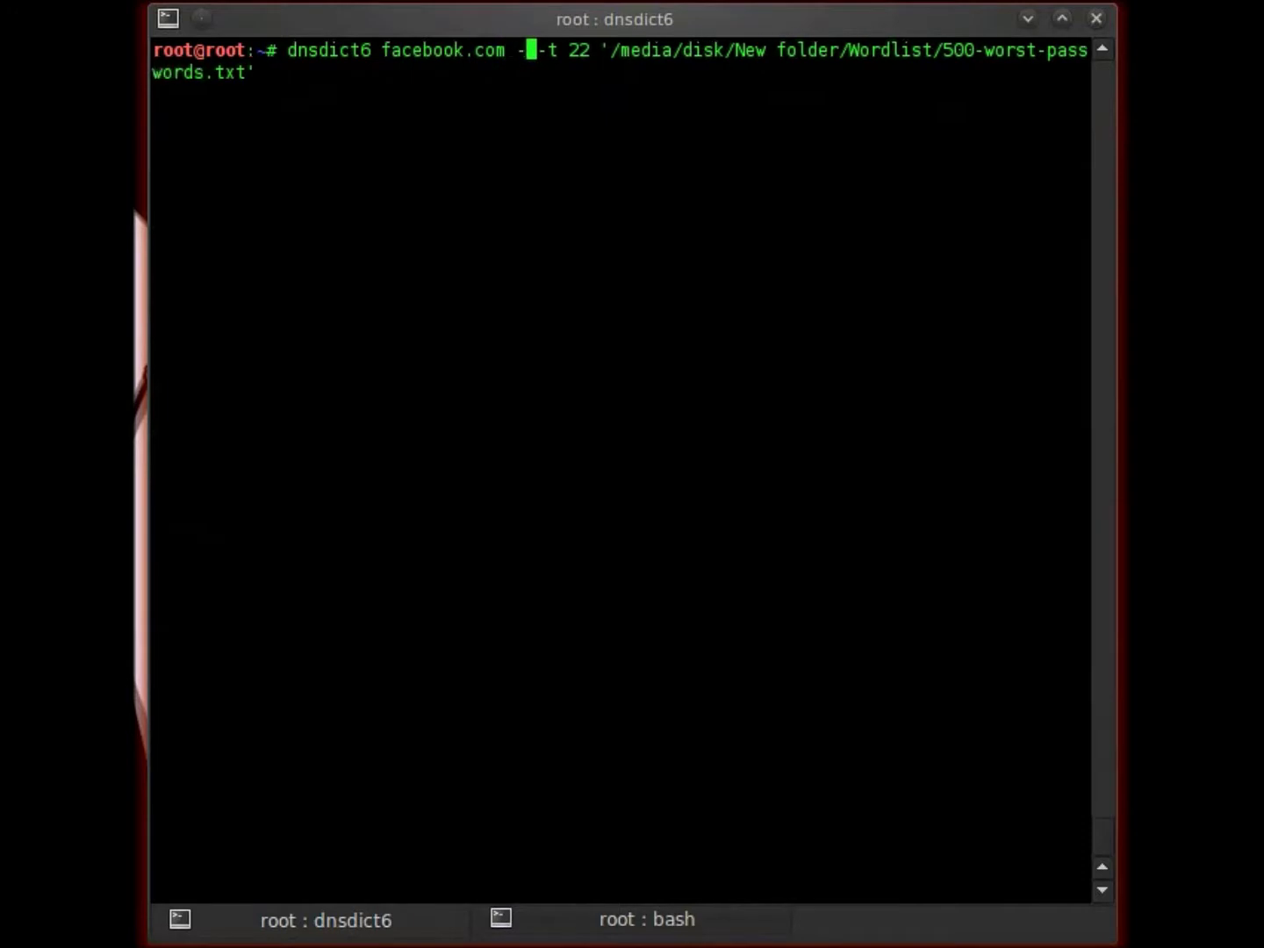
text(d -)
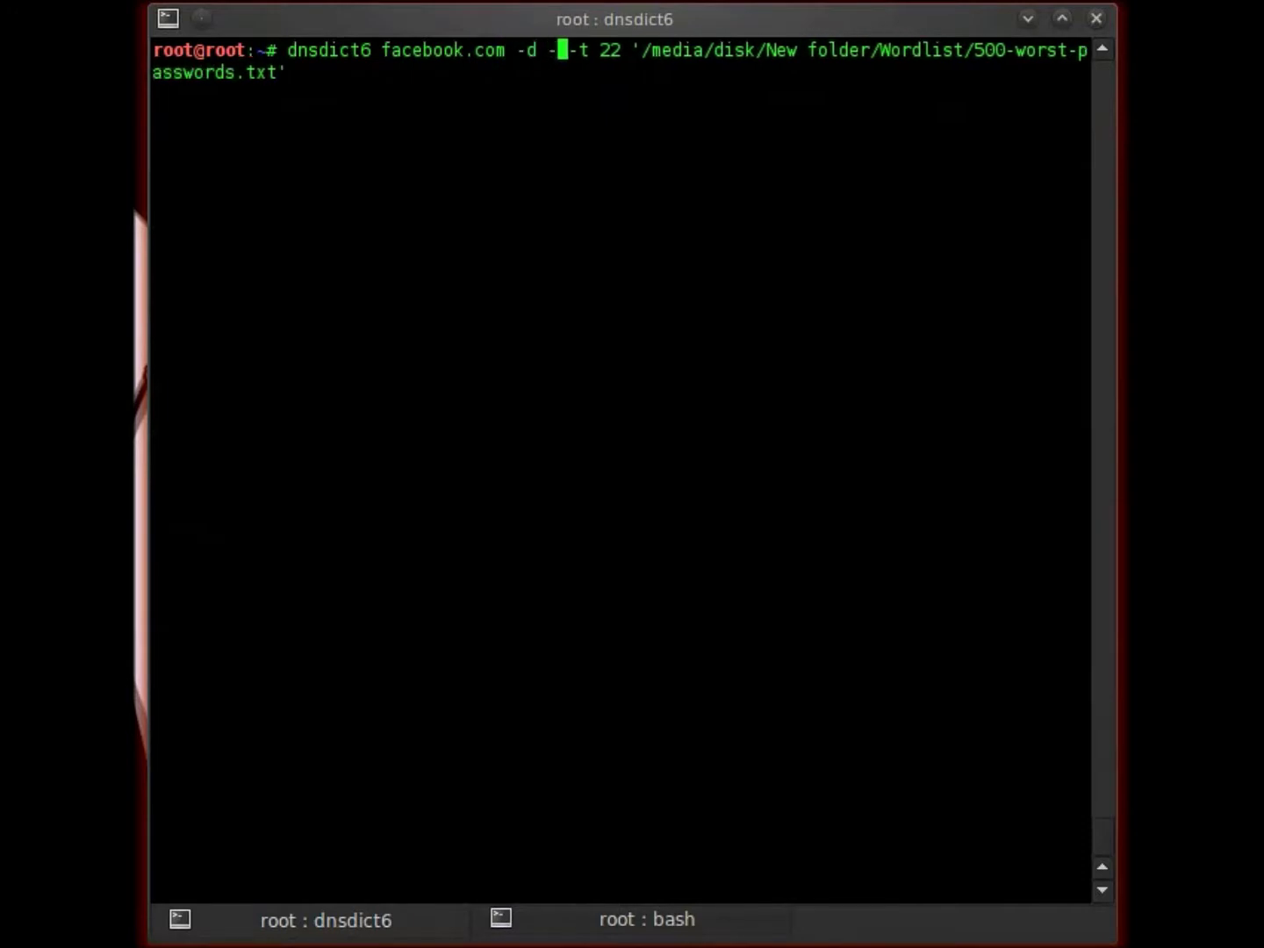
text(4)
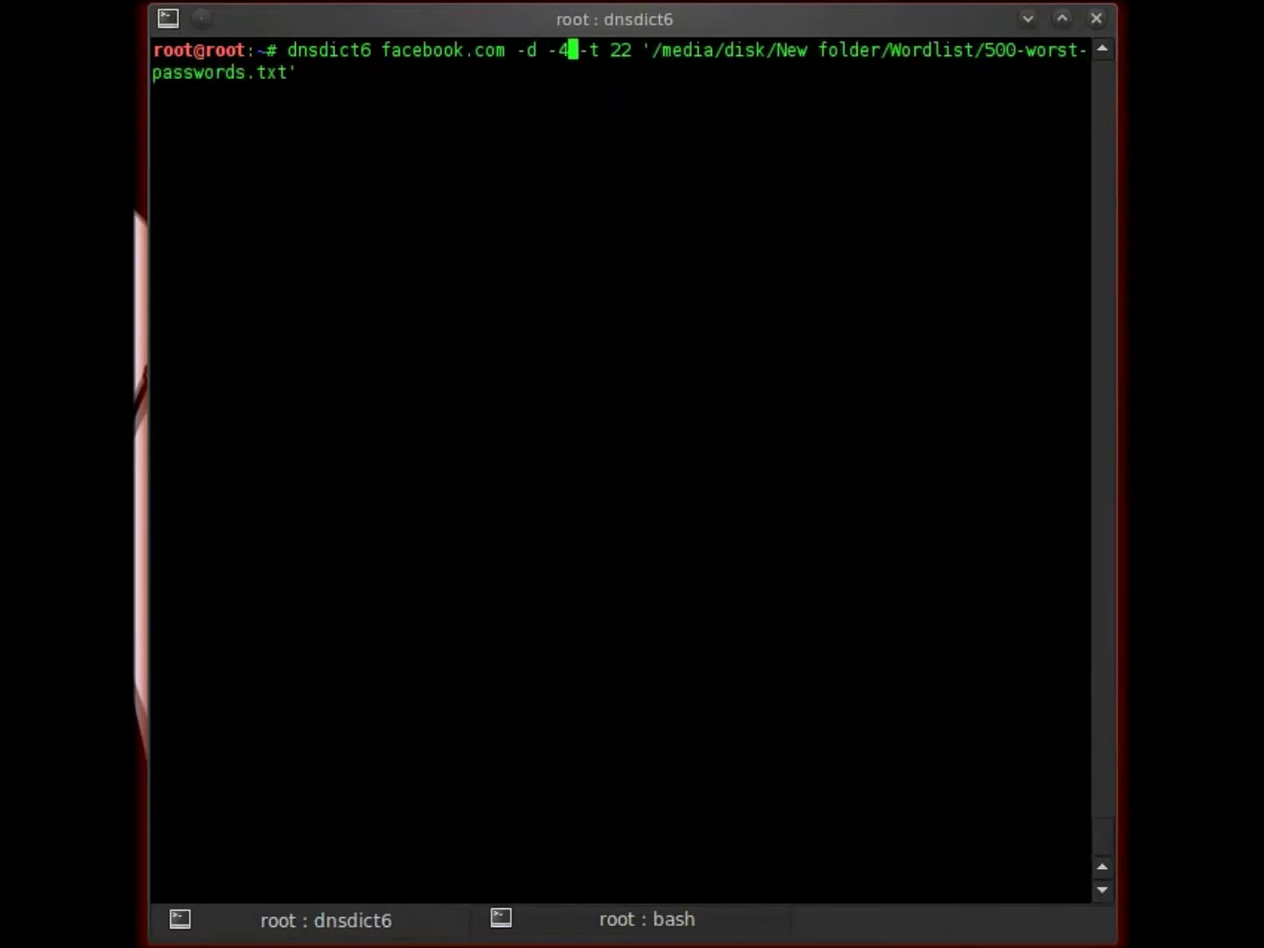
key(Return)
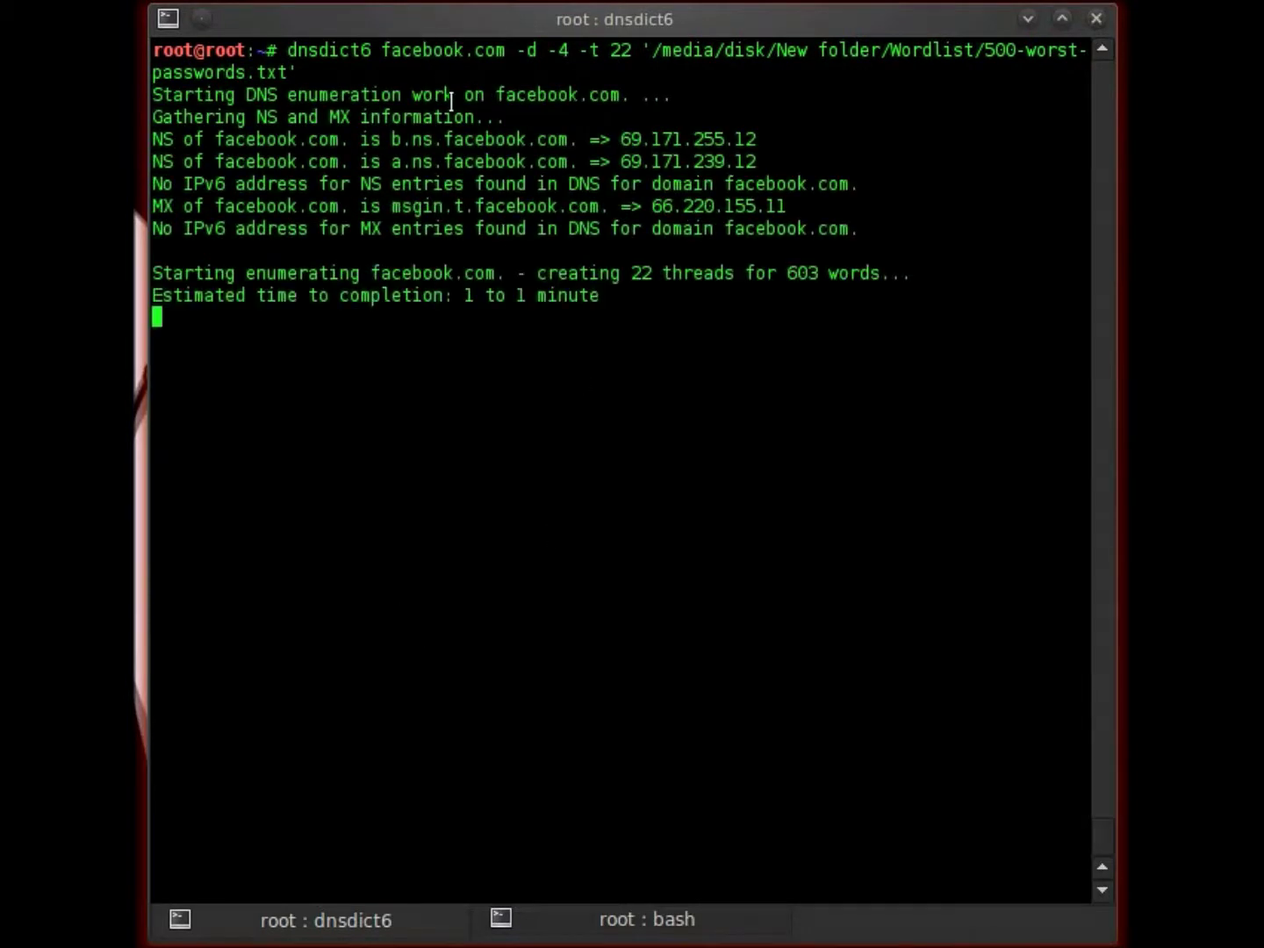
Highlight the 'Gathering NS and MX information' output line, then deselect it
drag(492, 116, 152, 115)
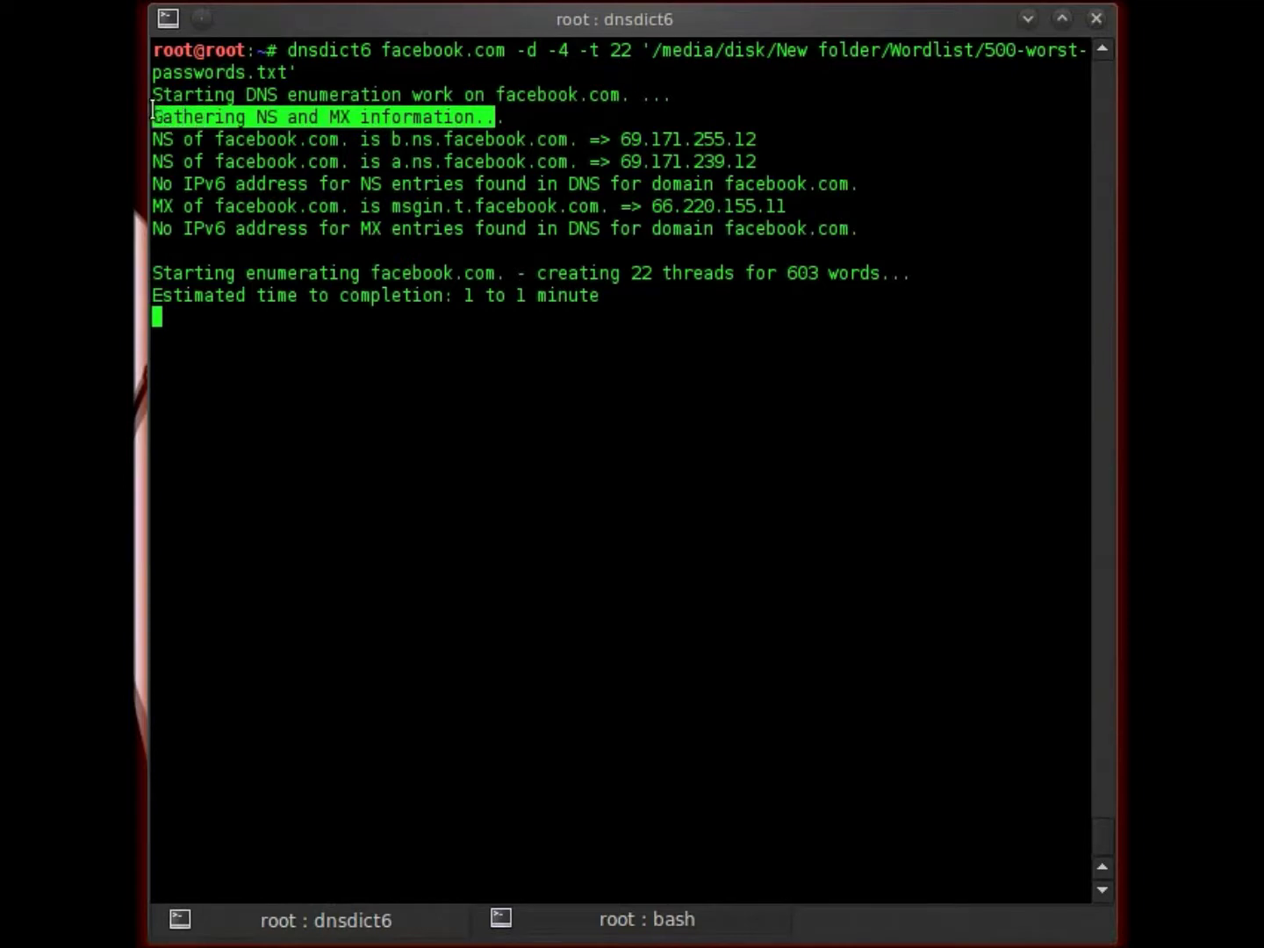
click(436, 272)
click(138, 430)
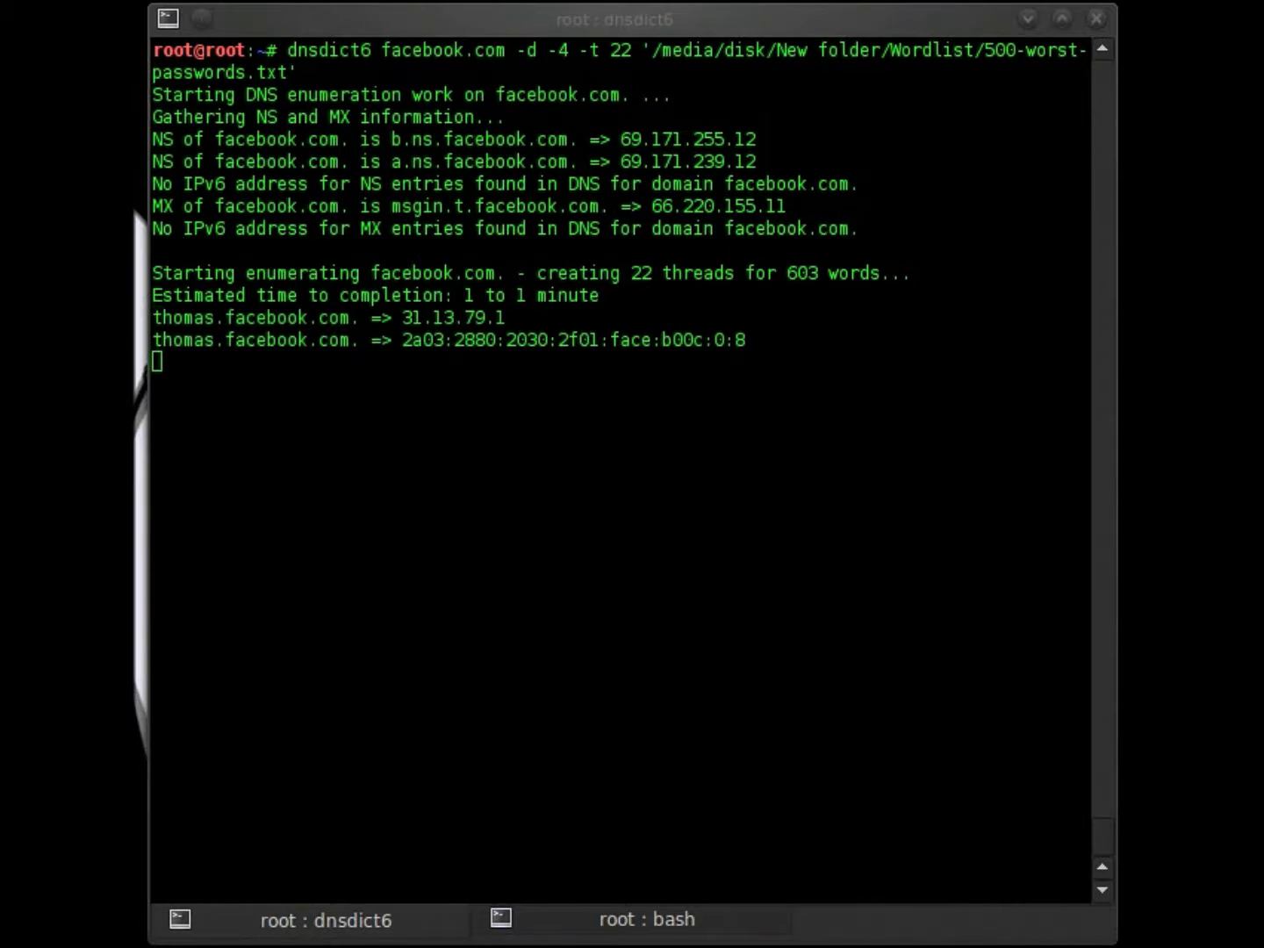
click(593, 921)
text(So )
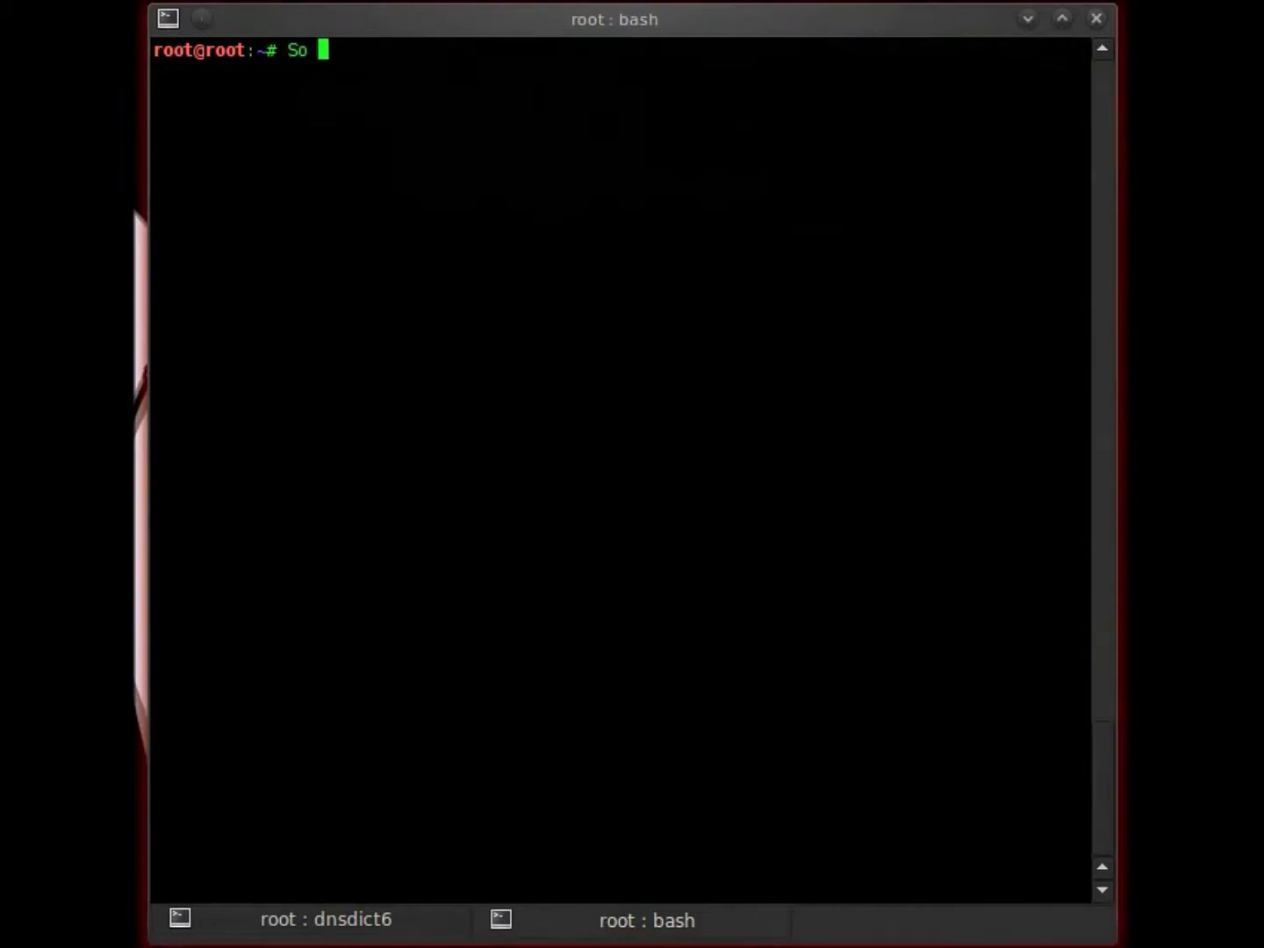
text(as tiy\)
Write an opening note and the -d switch explanation, clearing after each
key(BackSpace)
key(BackSpace)
key(BackSpace)
key(BackSpace)
text(you can see,m t)
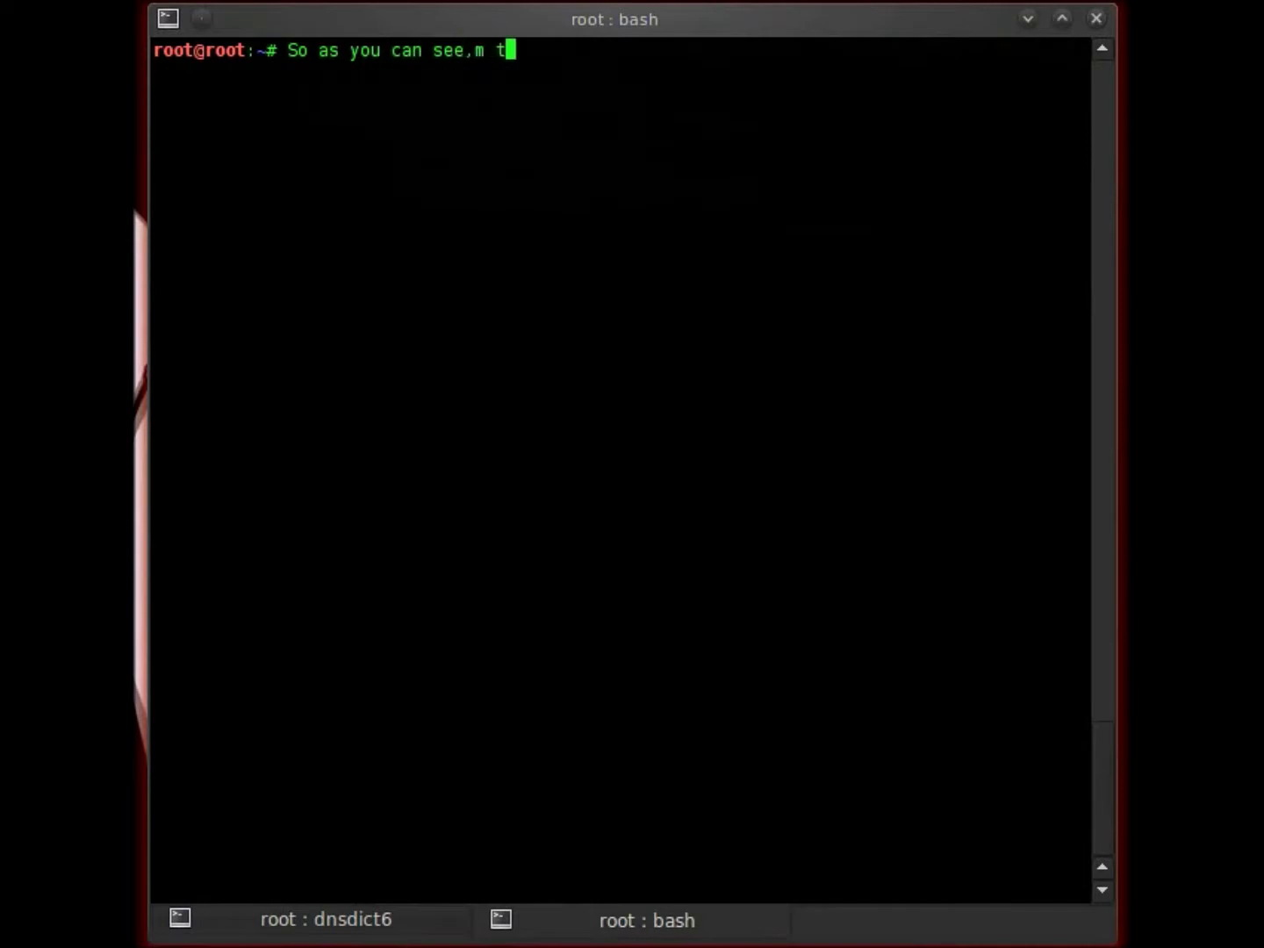
text(he switches are very)
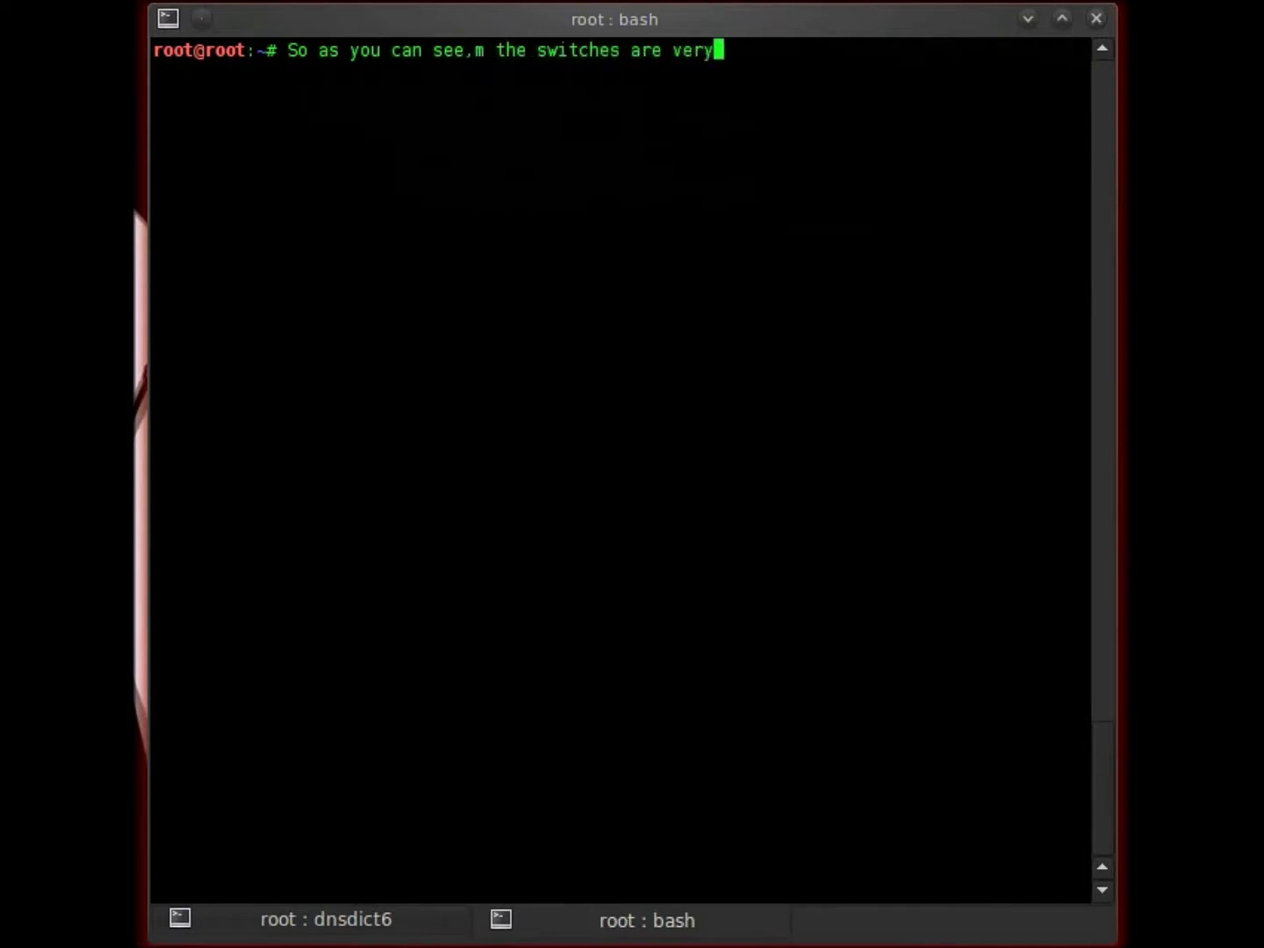
text( sterai)
key(BackSpace)
key(BackSpace)
key(BackSpace)
key(BackSpace)
text(raig)
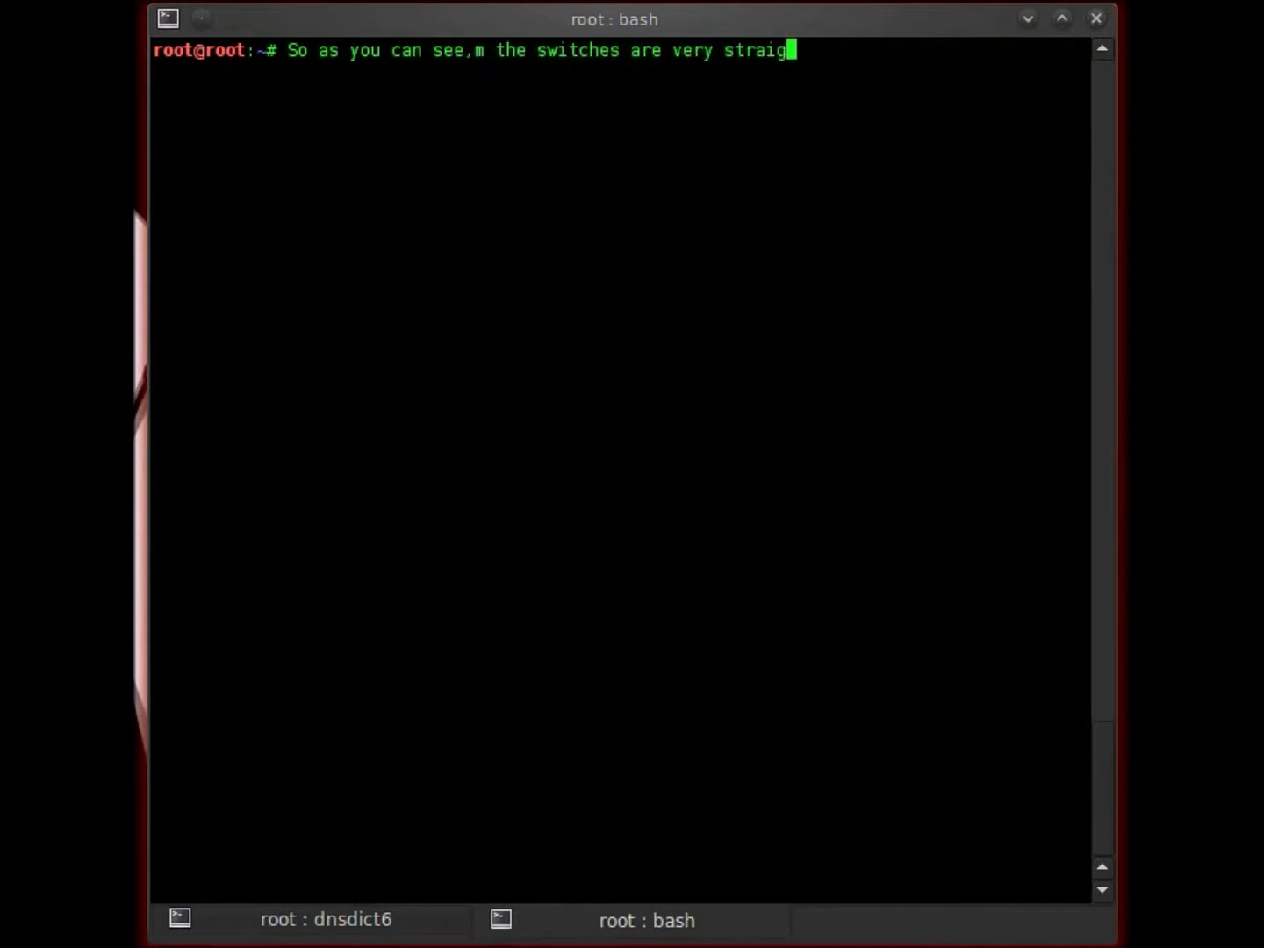
text(ht foward.)
key(Return)
text(cle)
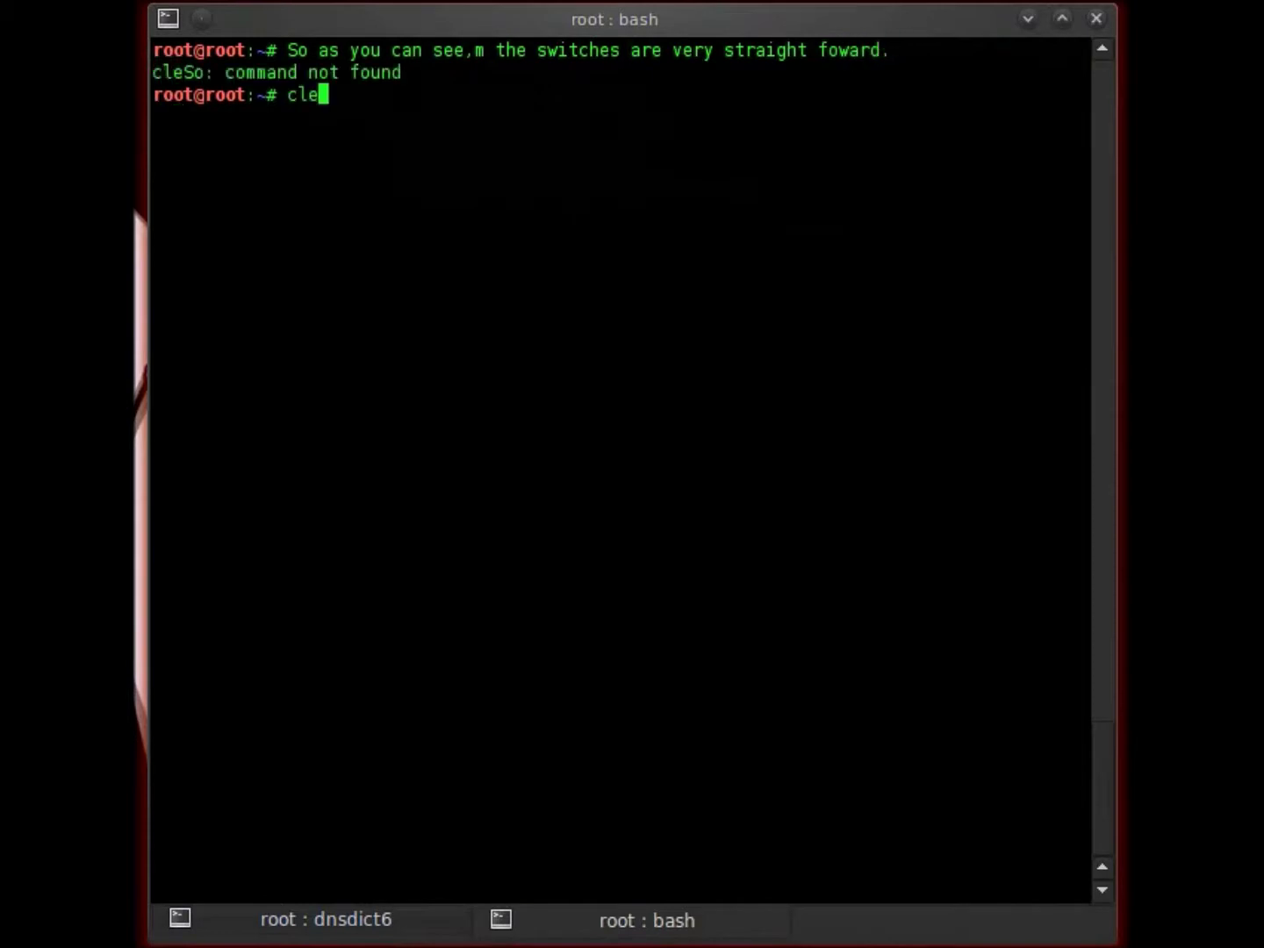
text(ar)
key(Return)
text(-d to )
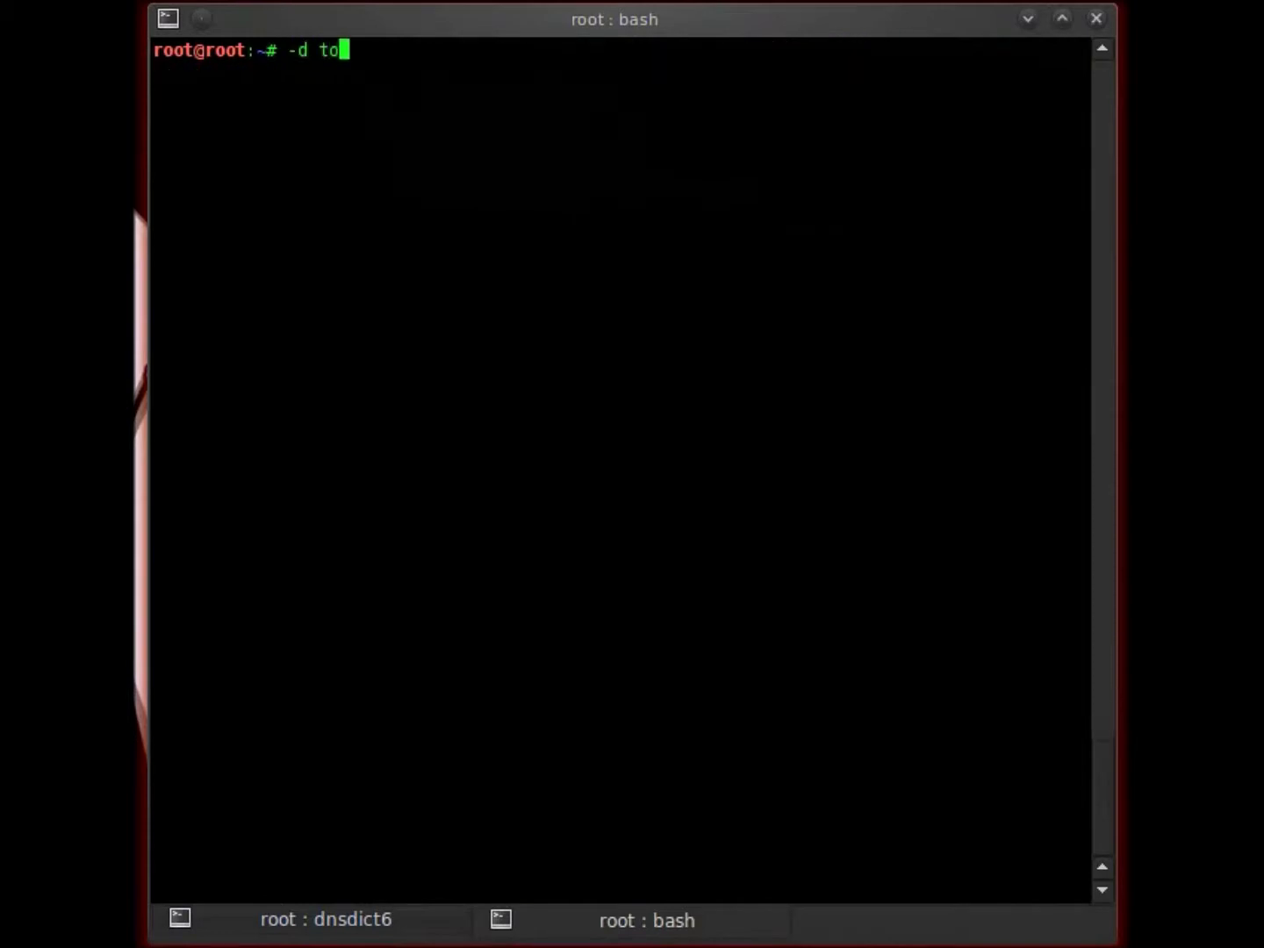
text(disaply)
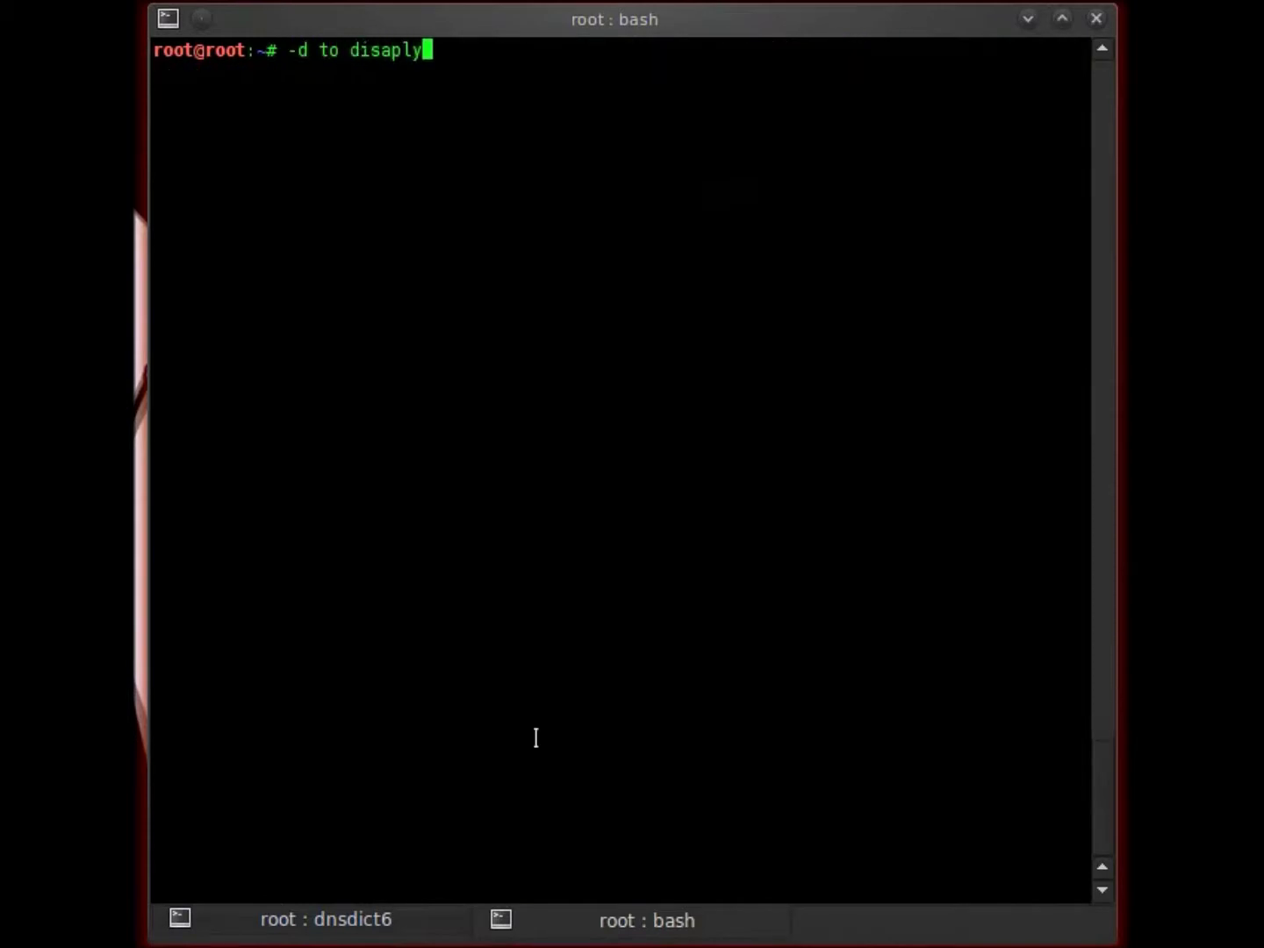
key(BackSpace)
key(BackSpace)
key(BackSpace)
key(BackSpace)
text(pl)
text(ay mx & ns inf)
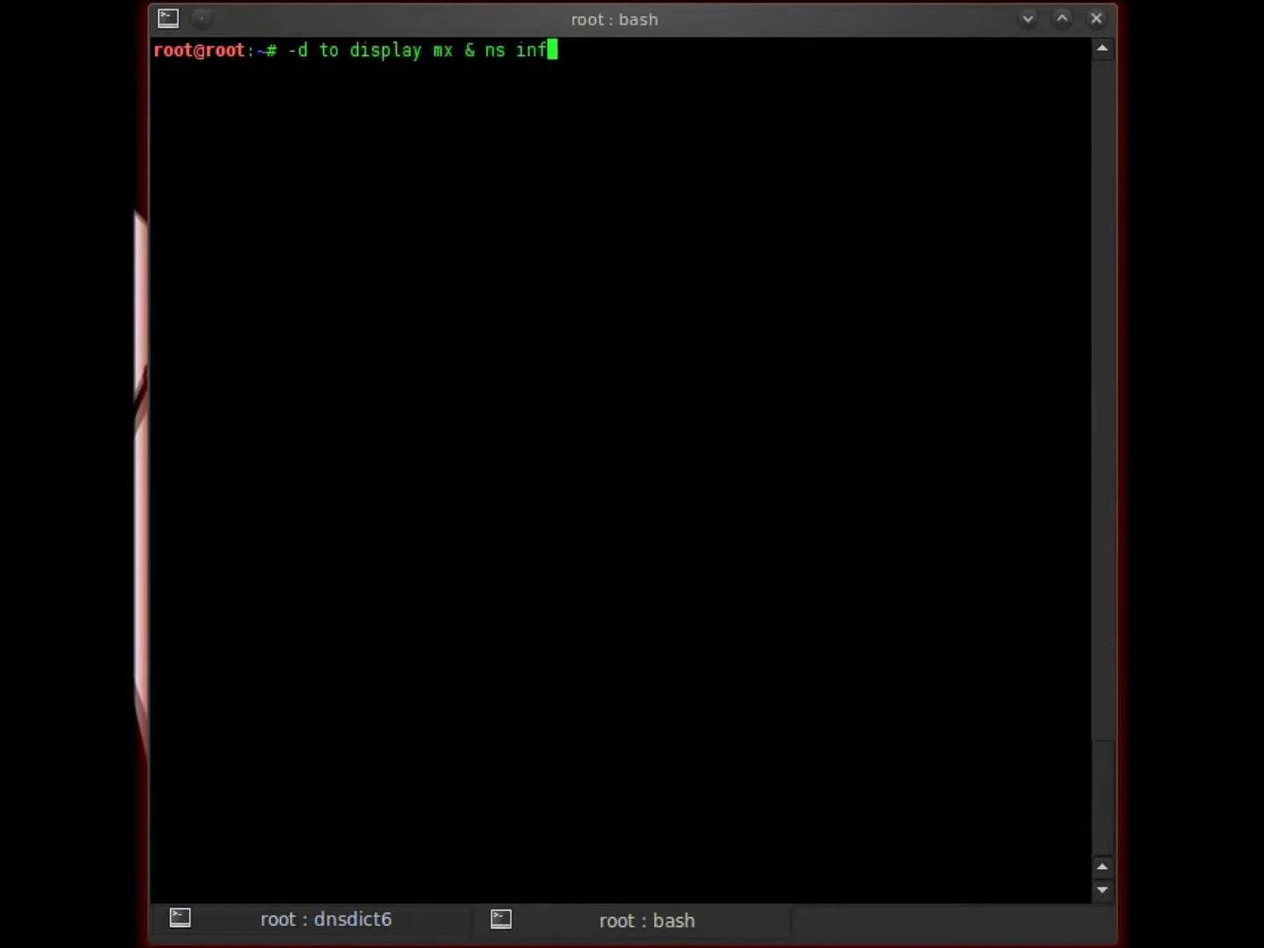
text(ormation)
key(Return)
text(clear)
key(Return)
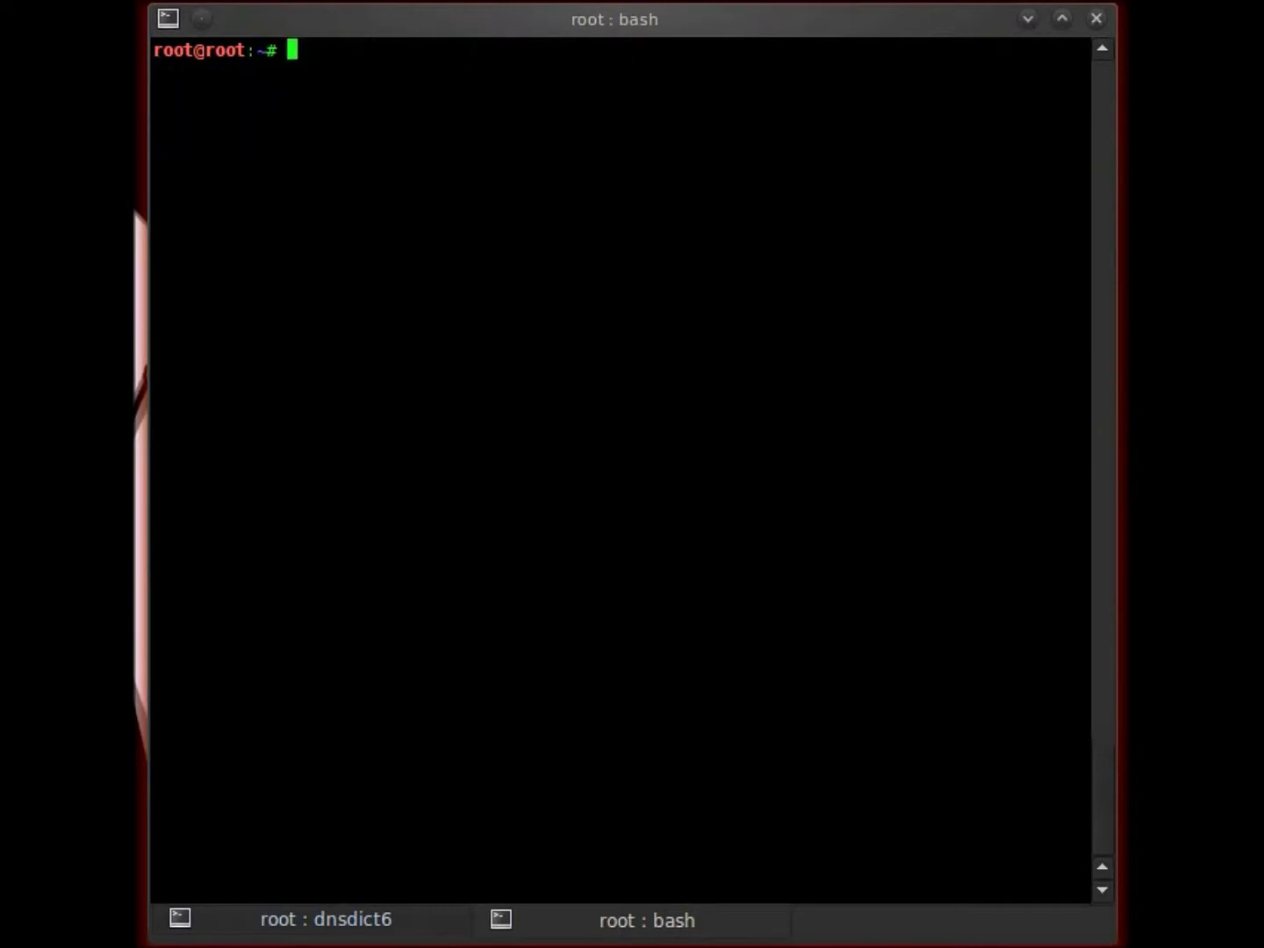
text(-t threads)
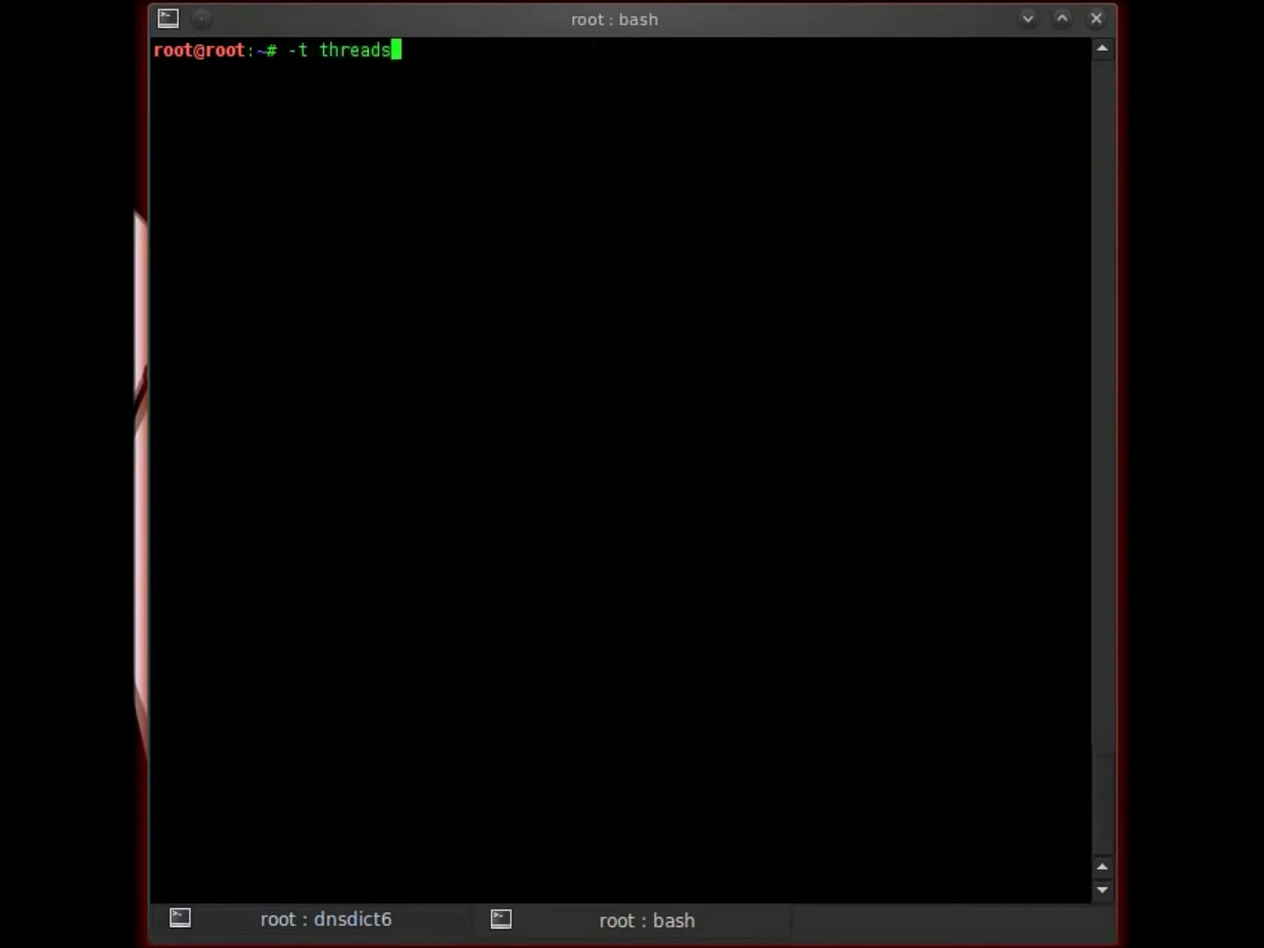
Add notes explaining the -t thread count and -4 IPv4 switches, then clear
key(Return)
text(c)
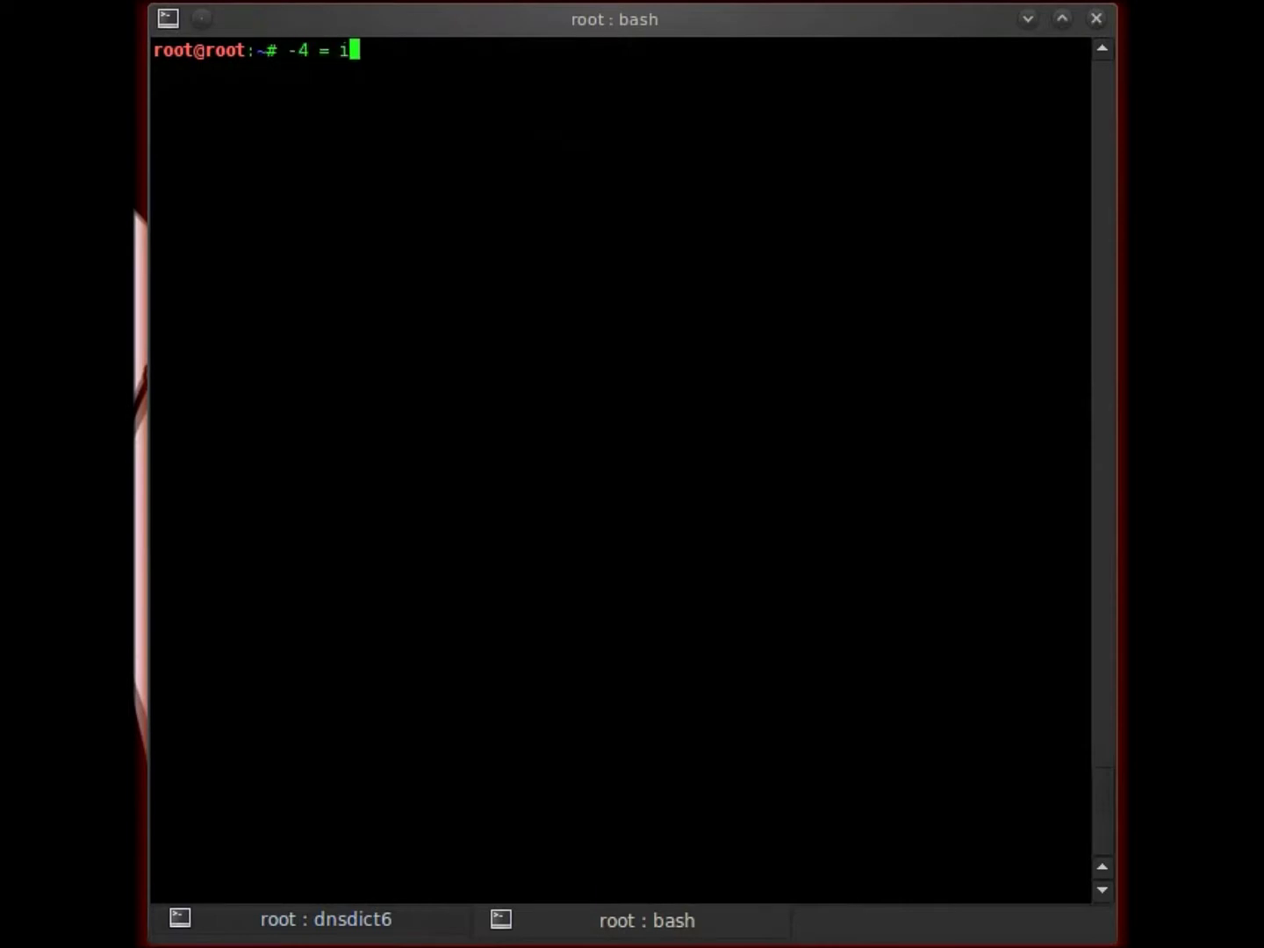
text(p)
key(BackSpace)
key(BackSpace)
text(IP)
text(v4)
key(Return)
text(clear)
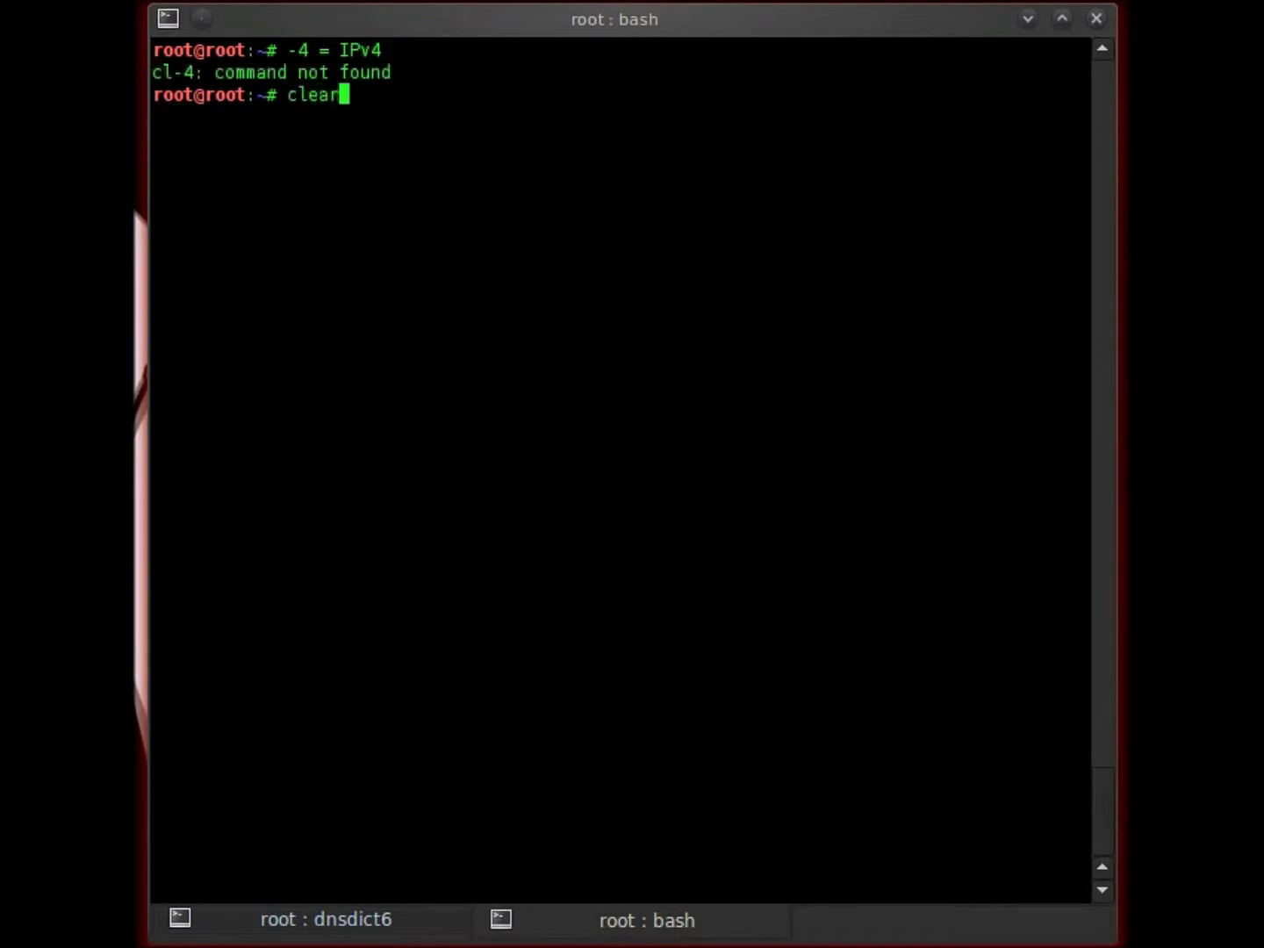
key(Return)
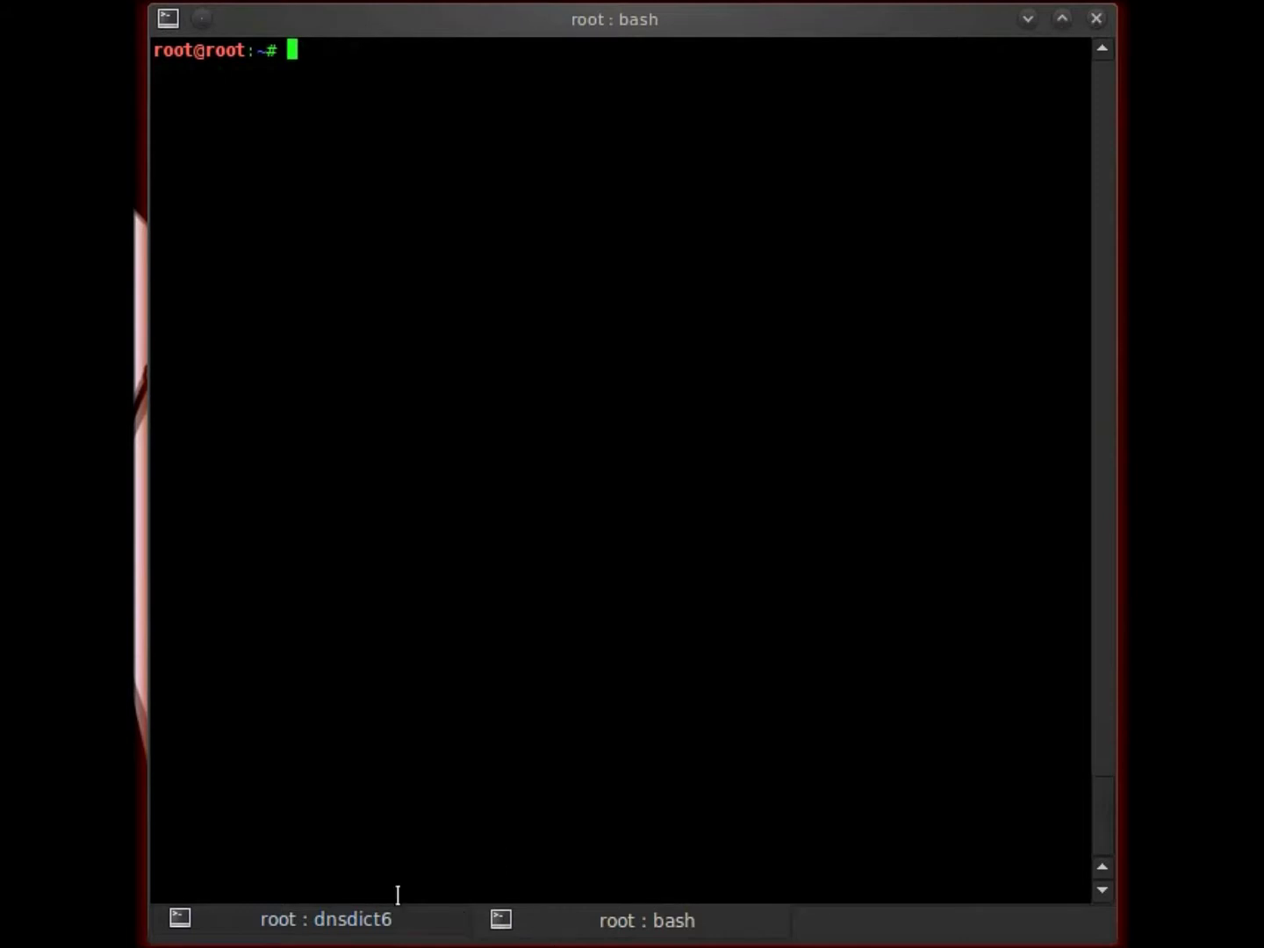
Return to the scan session and highlight marlboro.facebook.com in the finished results
click(333, 919)
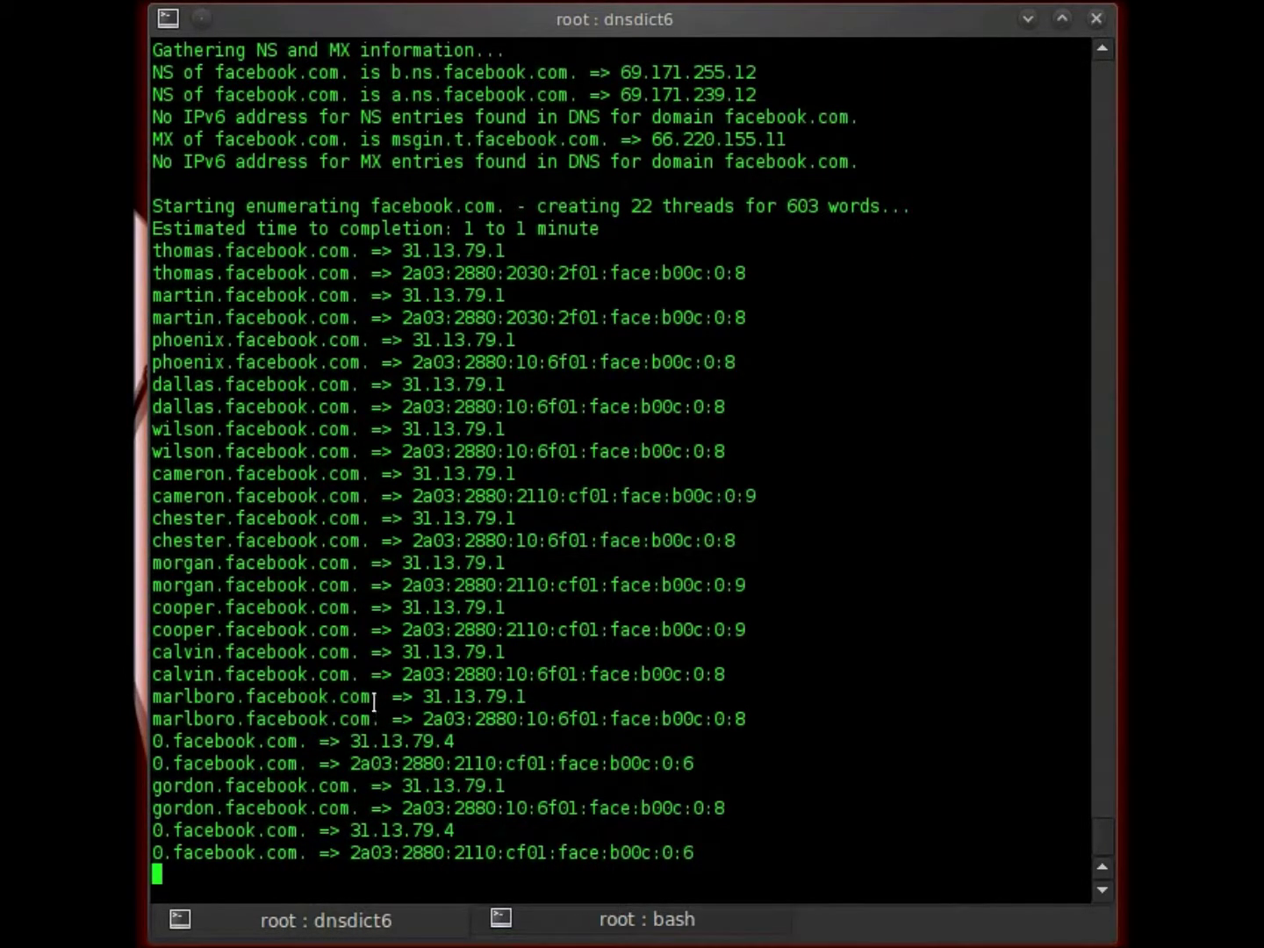
drag(376, 699, 156, 703)
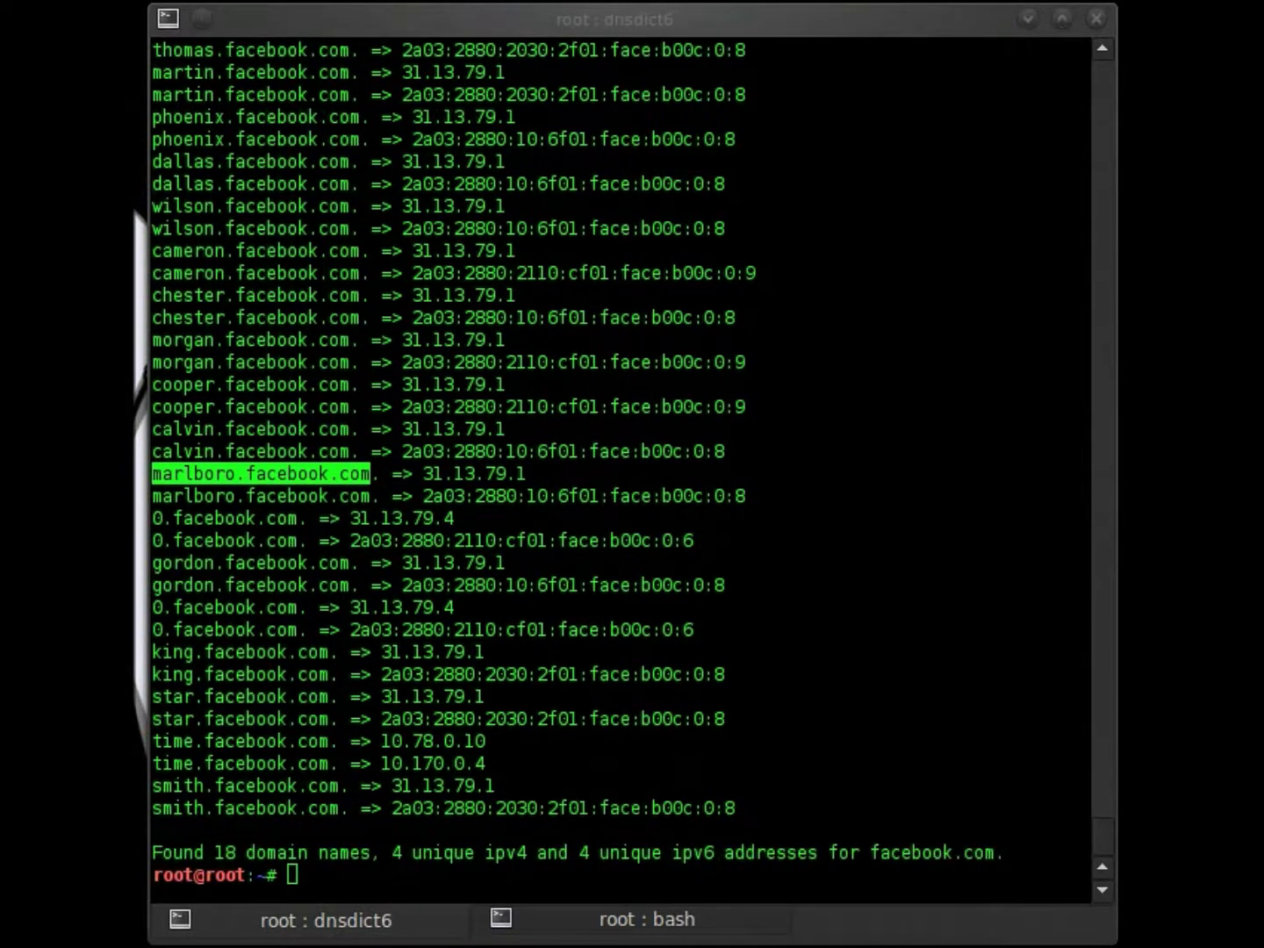
text(clear)
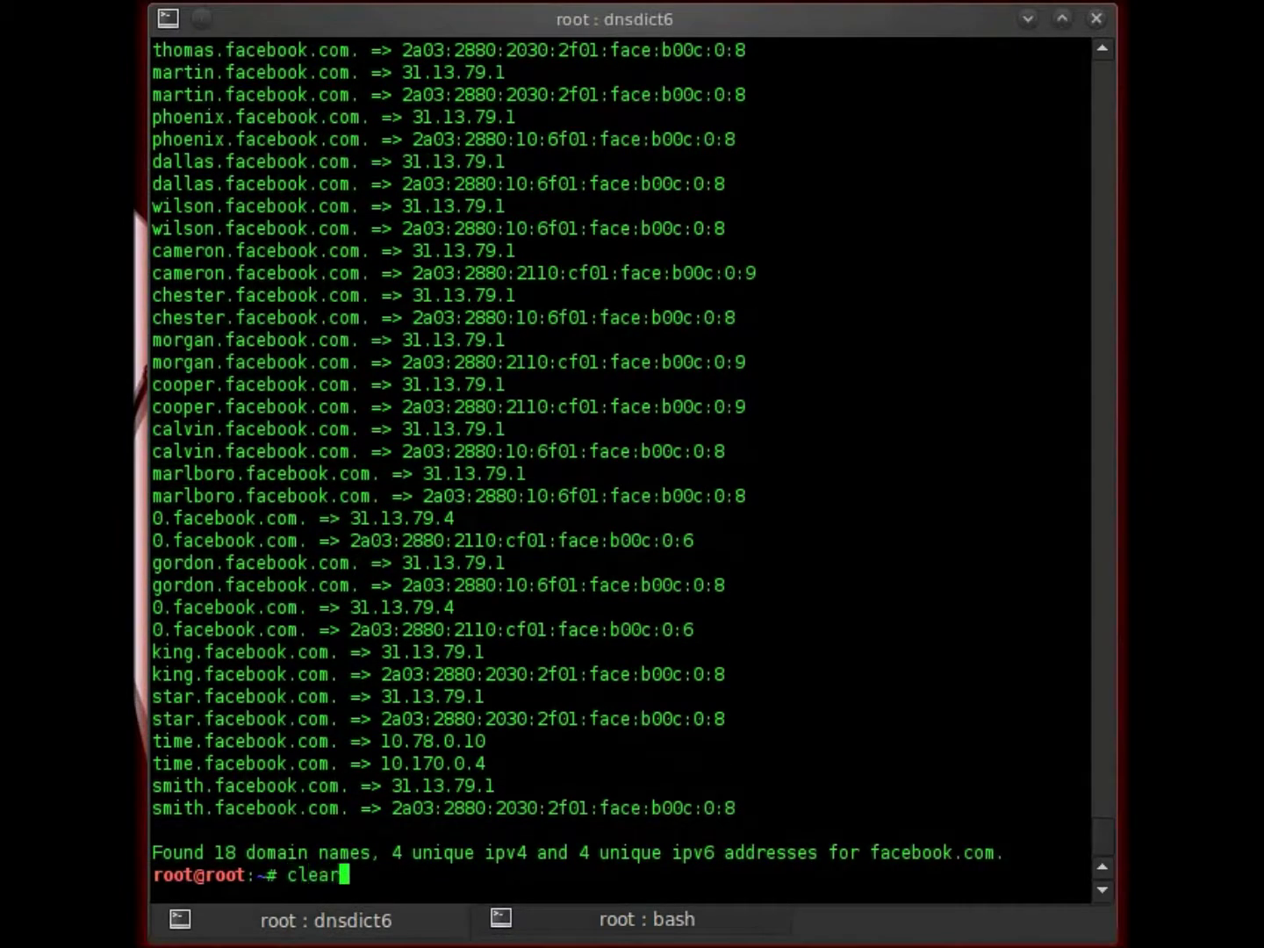
Clear the screen and submit a note on the final dual-stack, 22-thread SRV and NS/MX scan
key(Return)
text(Lets d)
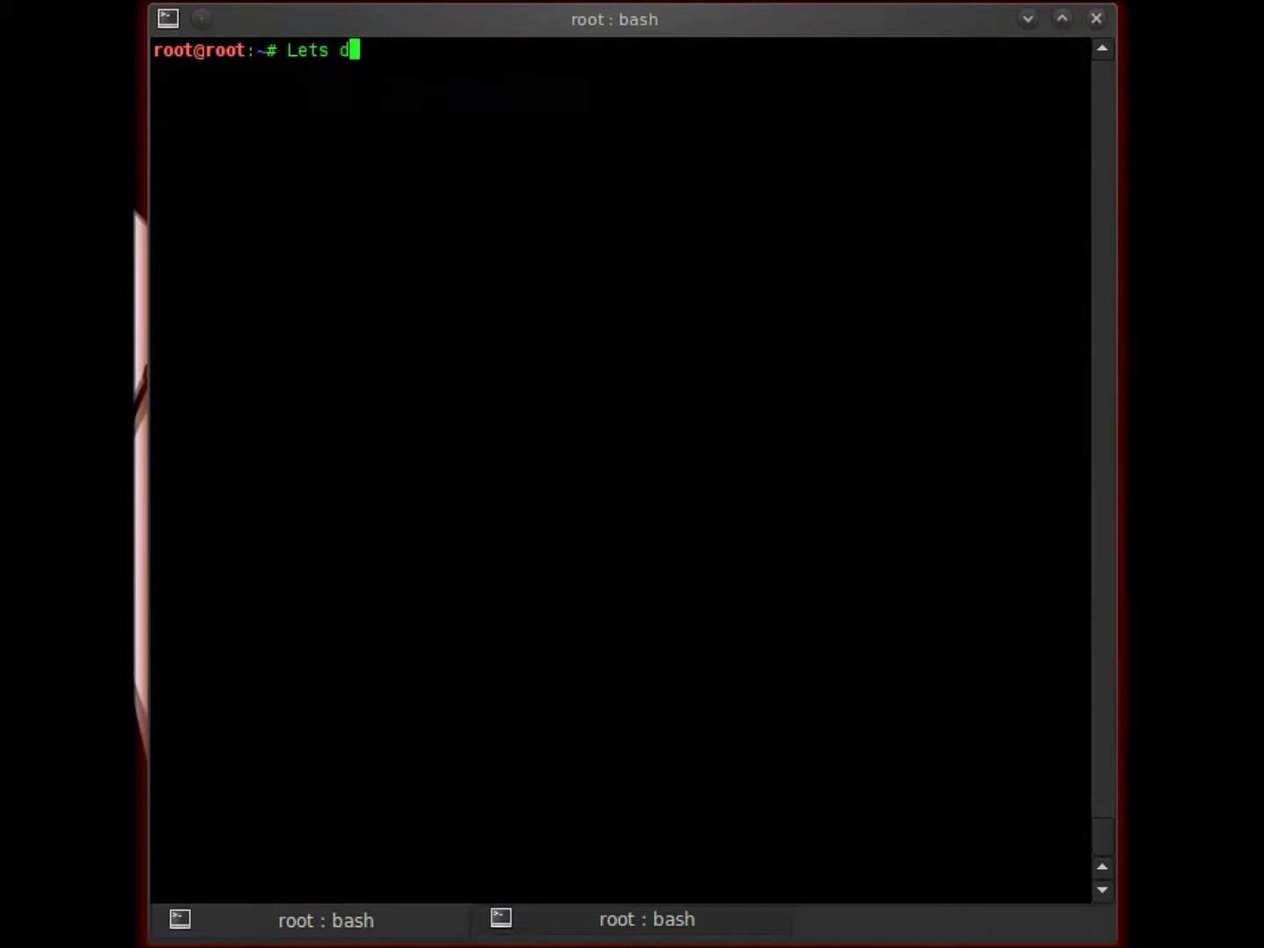
text(o one last sc)
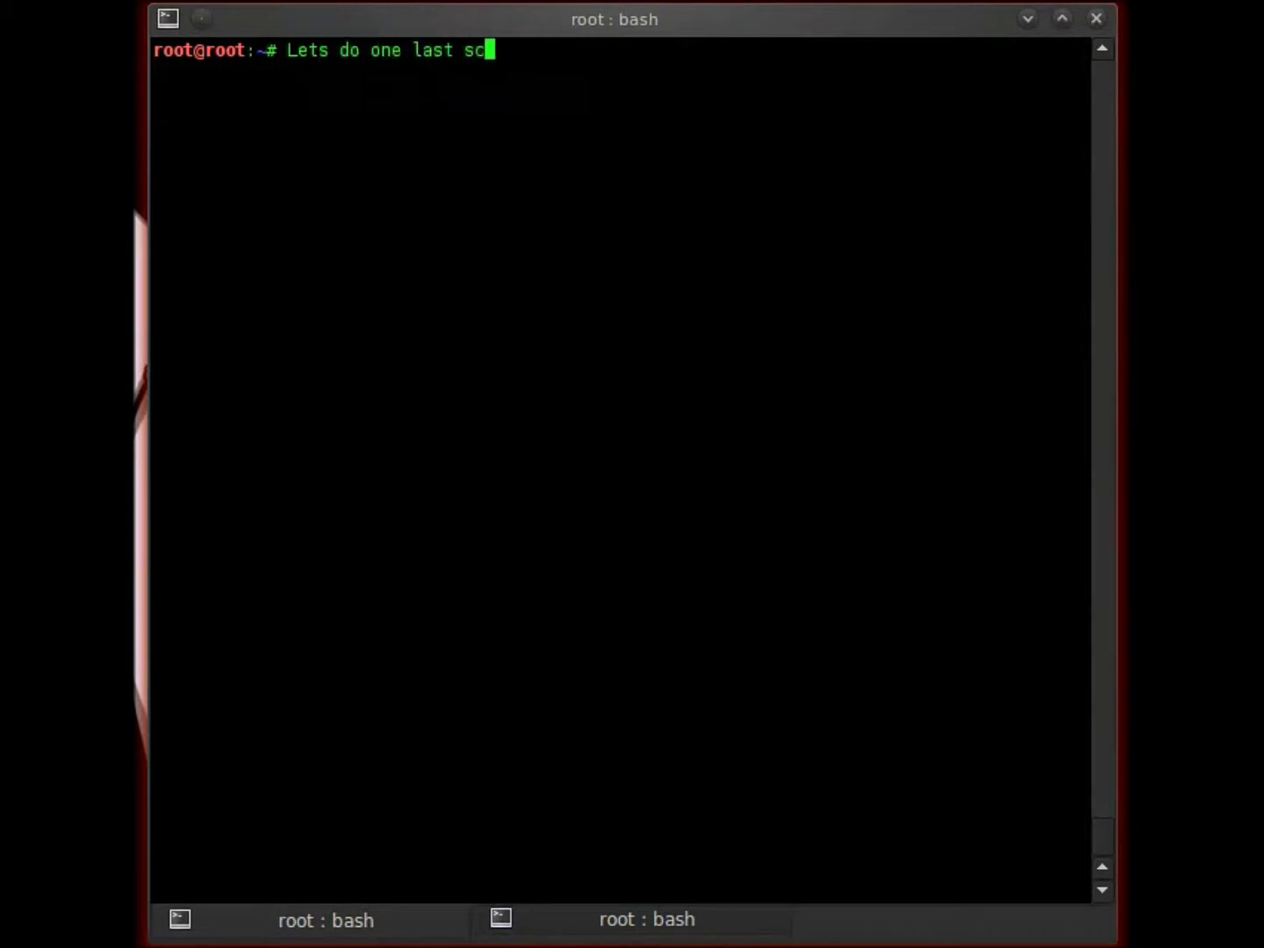
text(an )
text(of a domain,)
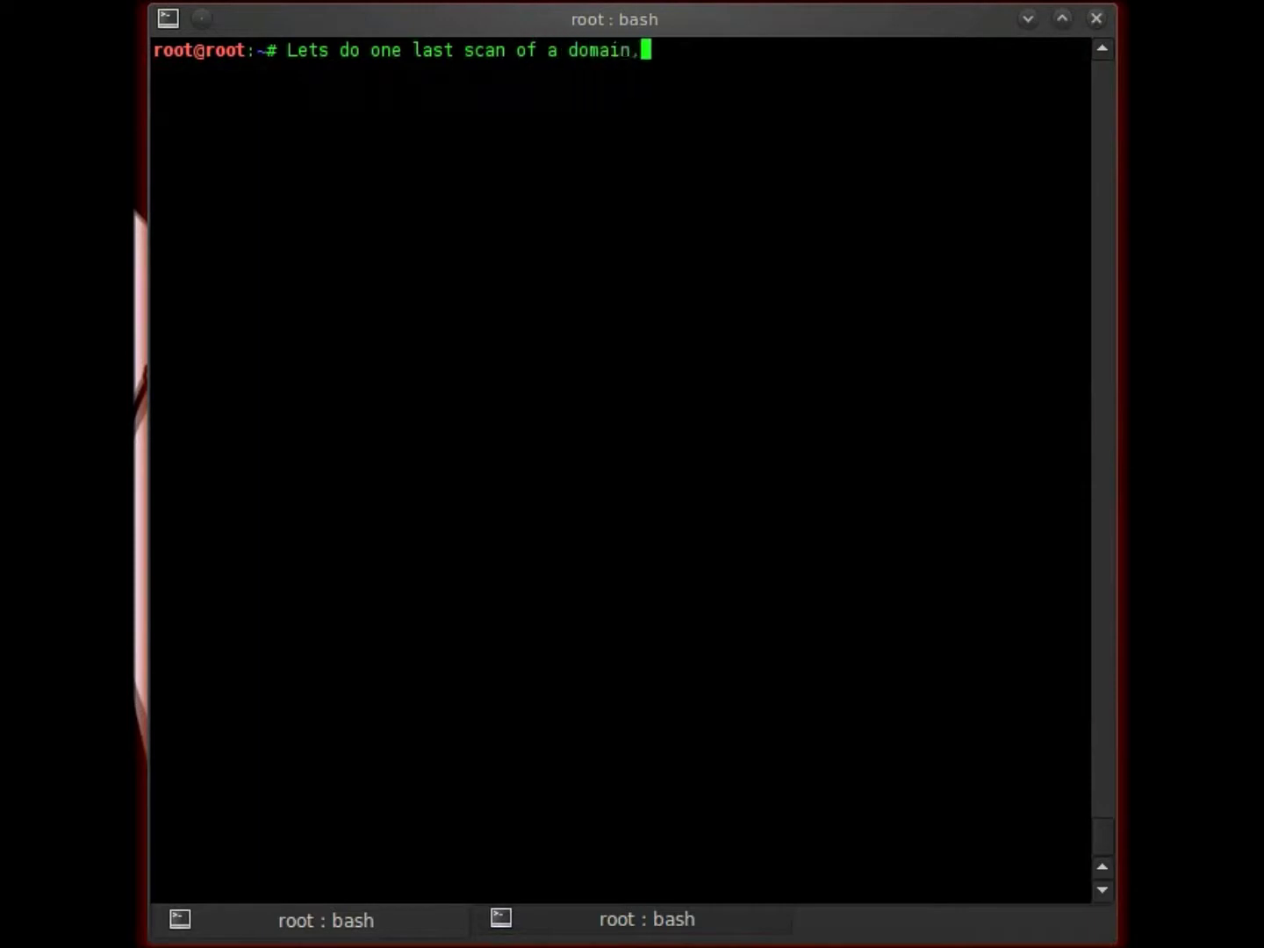
text( enumerating bot)
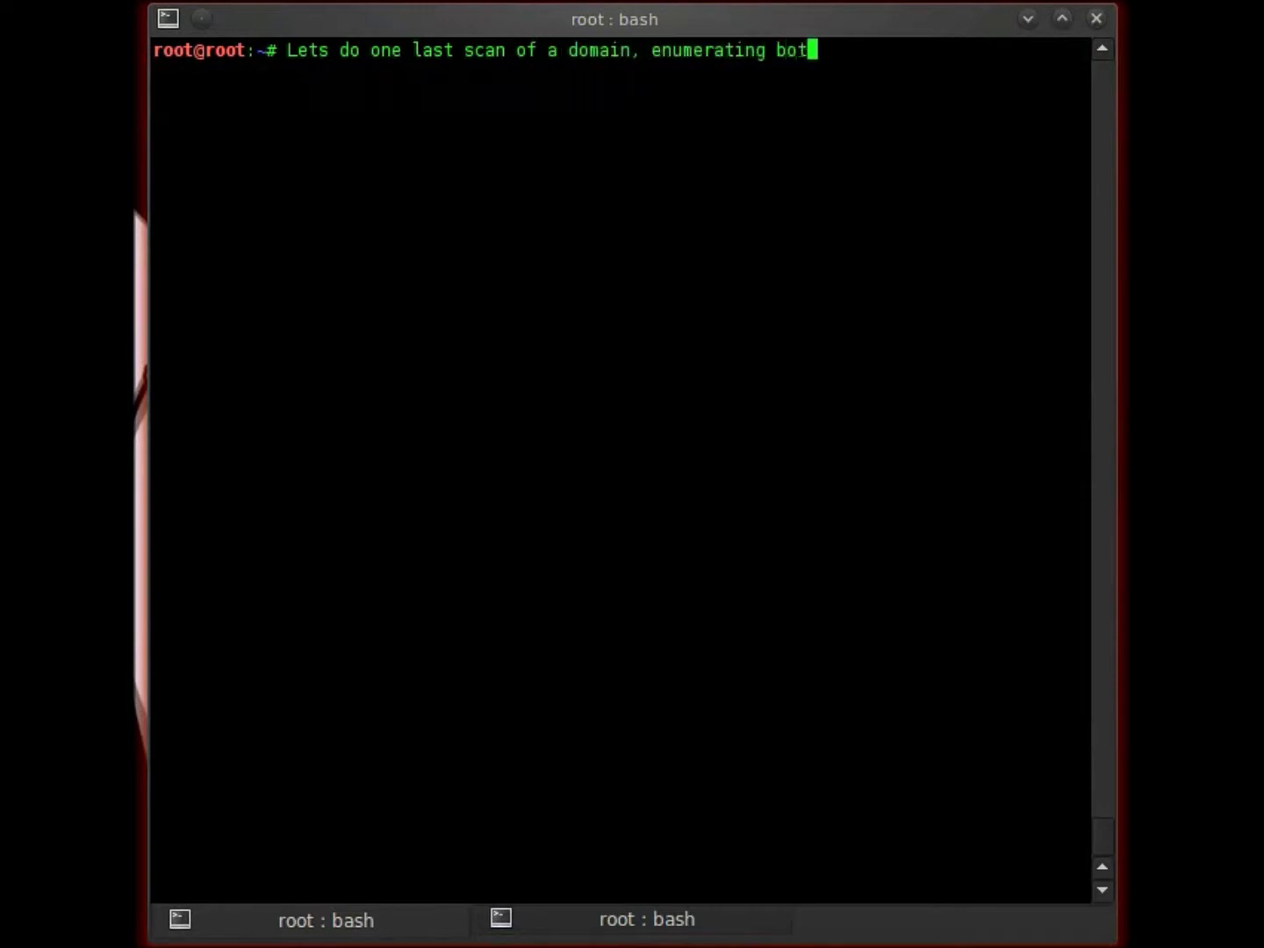
text(h ipv6)
text( and ipv4)
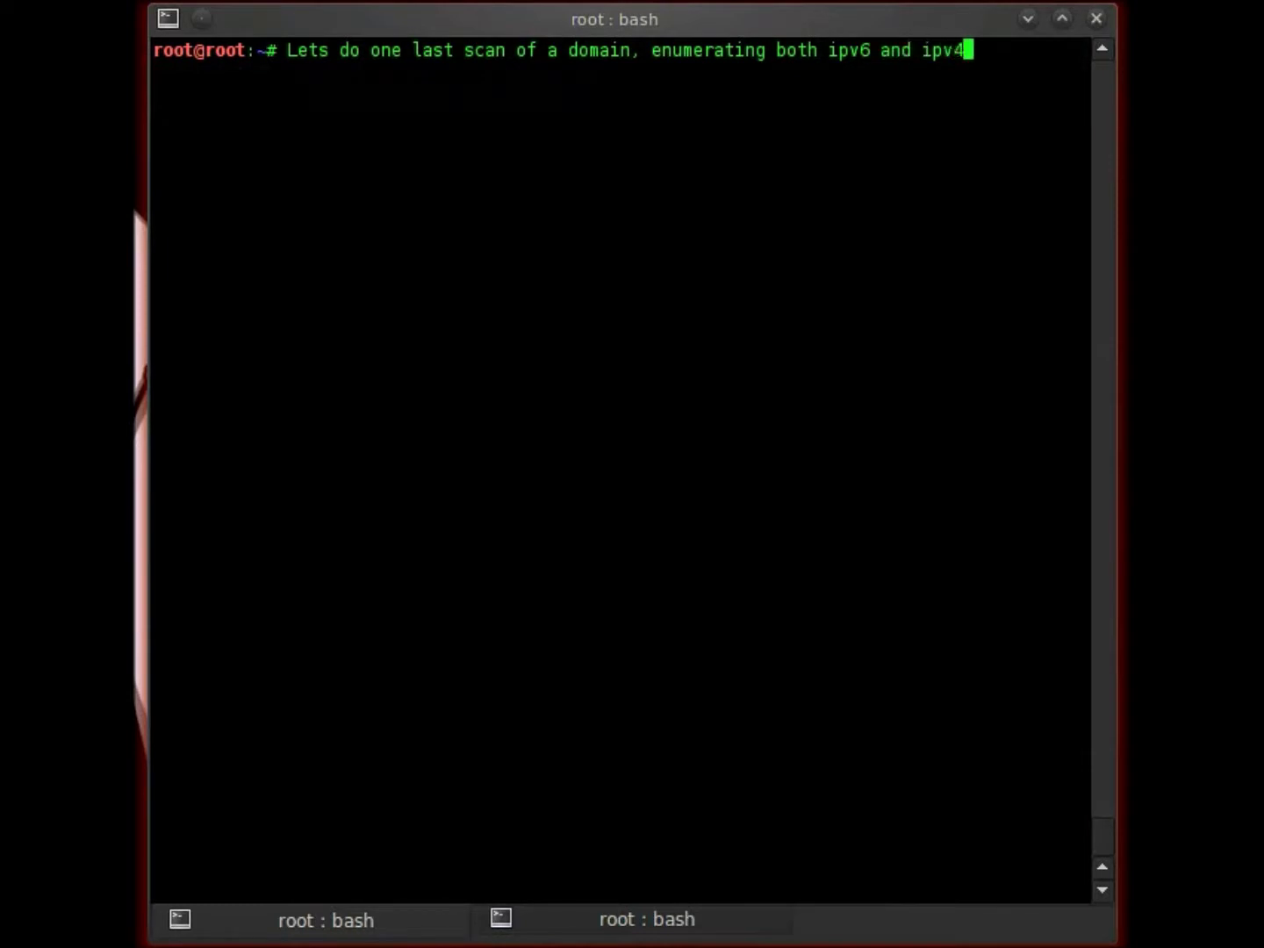
text(, )
text(we shall use )
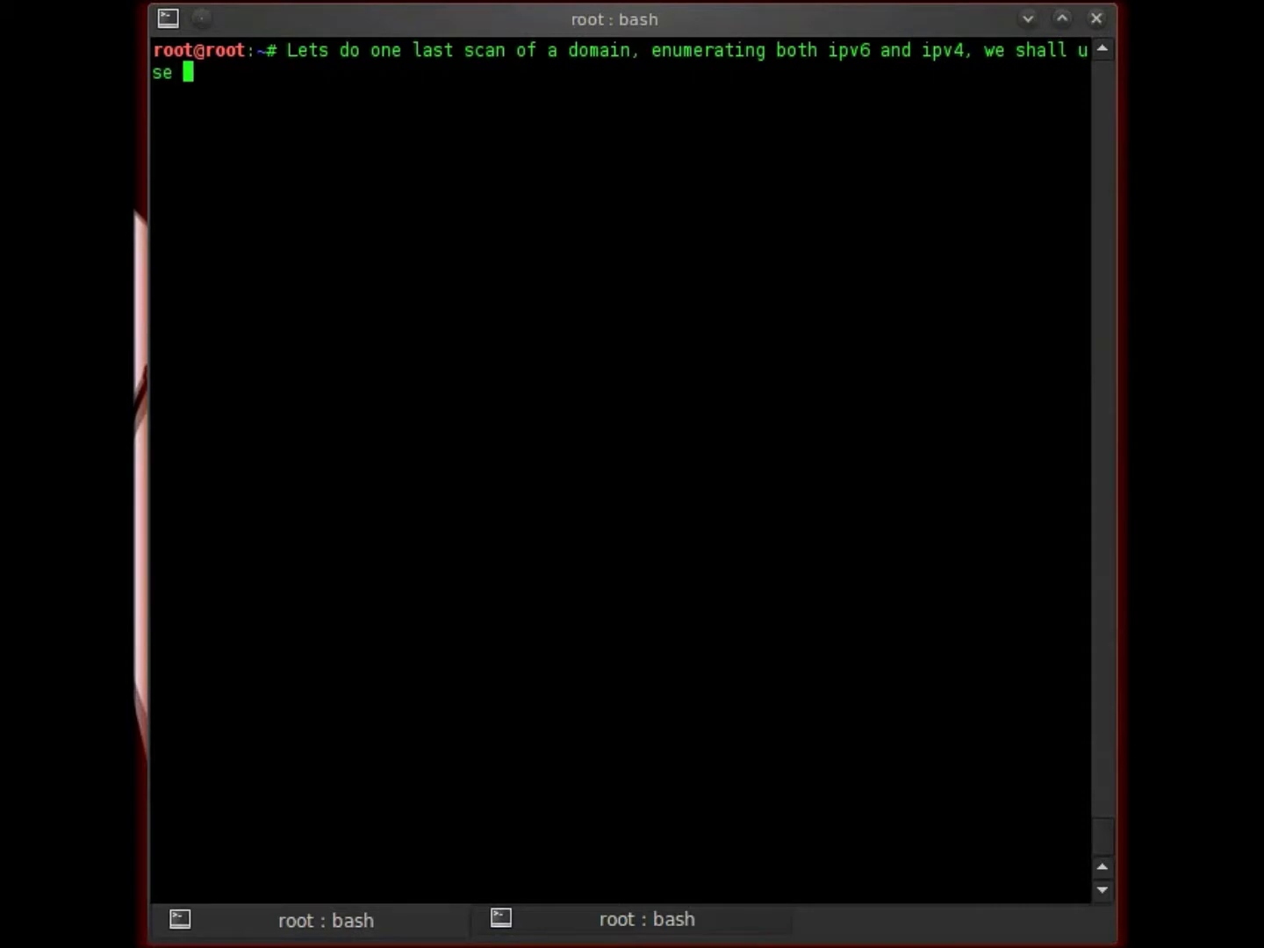
text(22 threa)
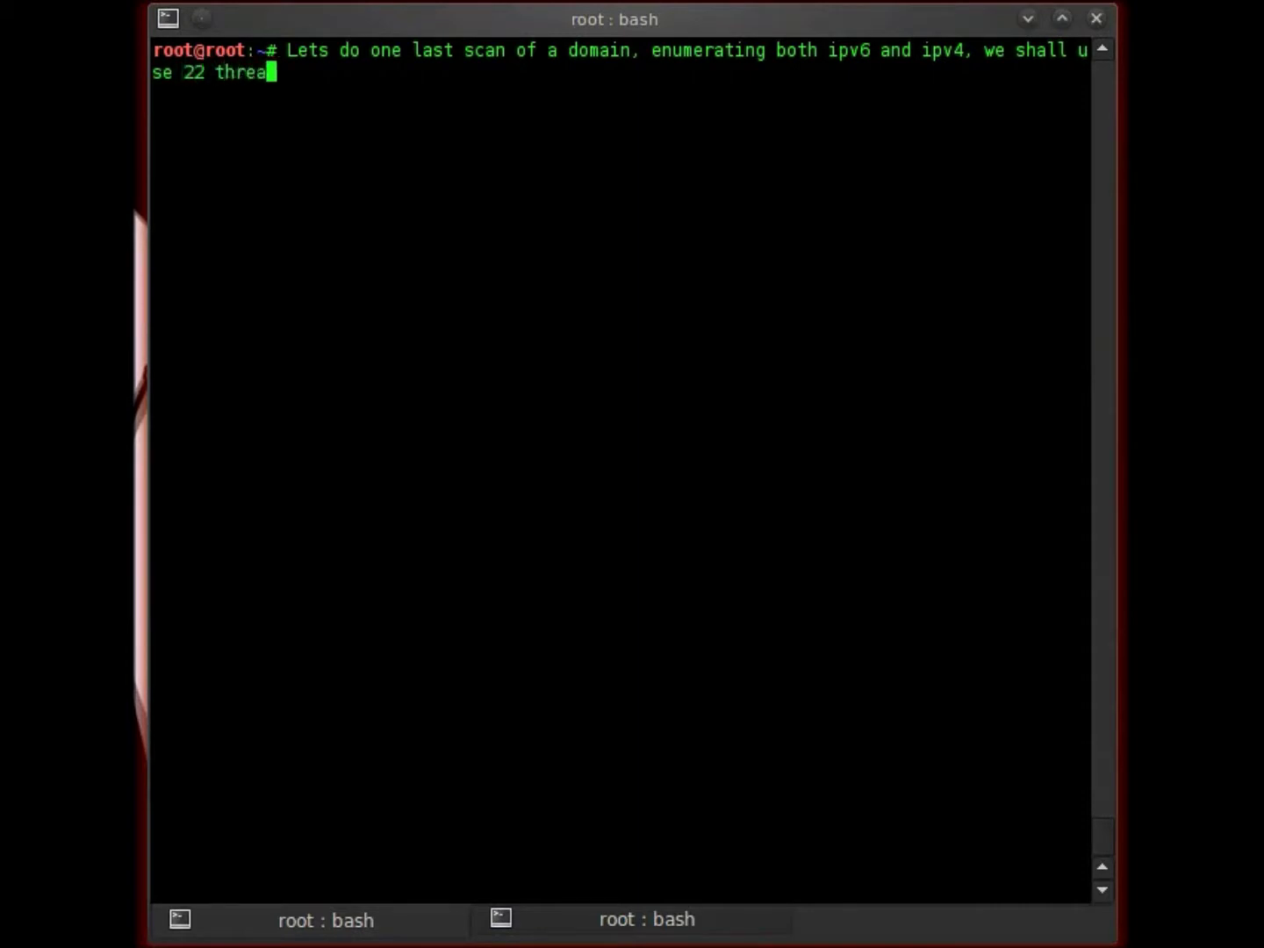
text(ds and enu)
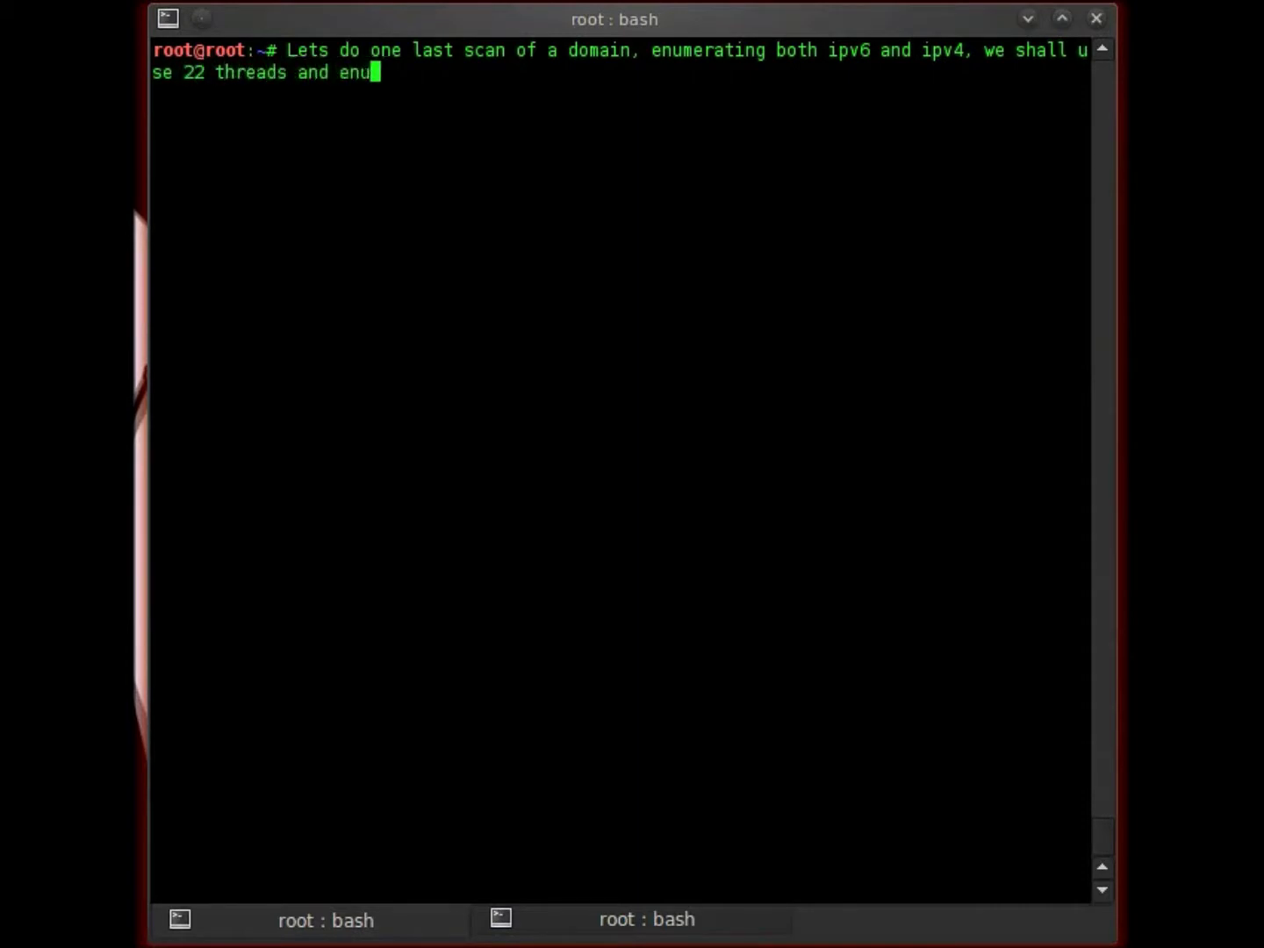
text(merat)
text(e )
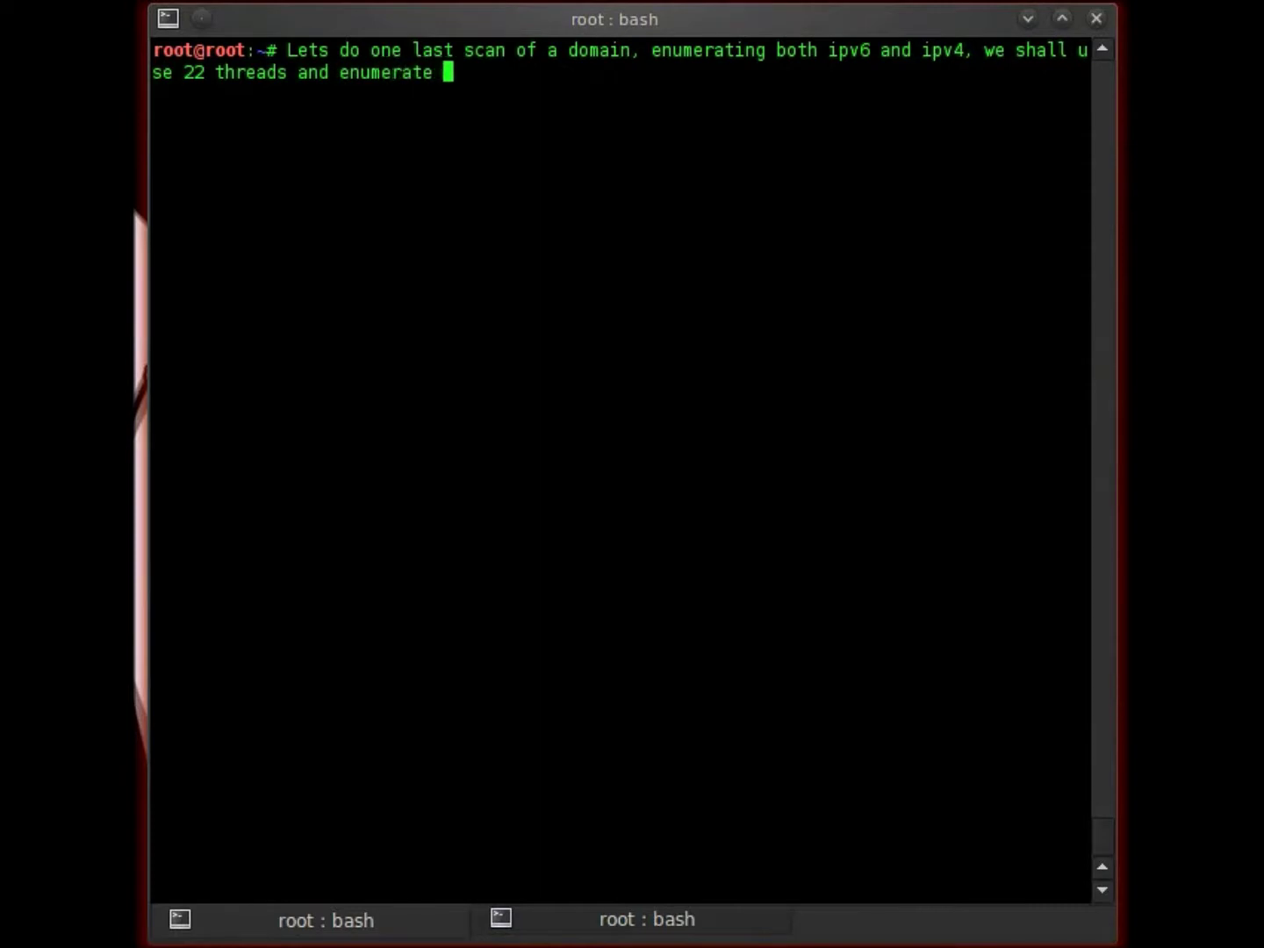
text(both the s)
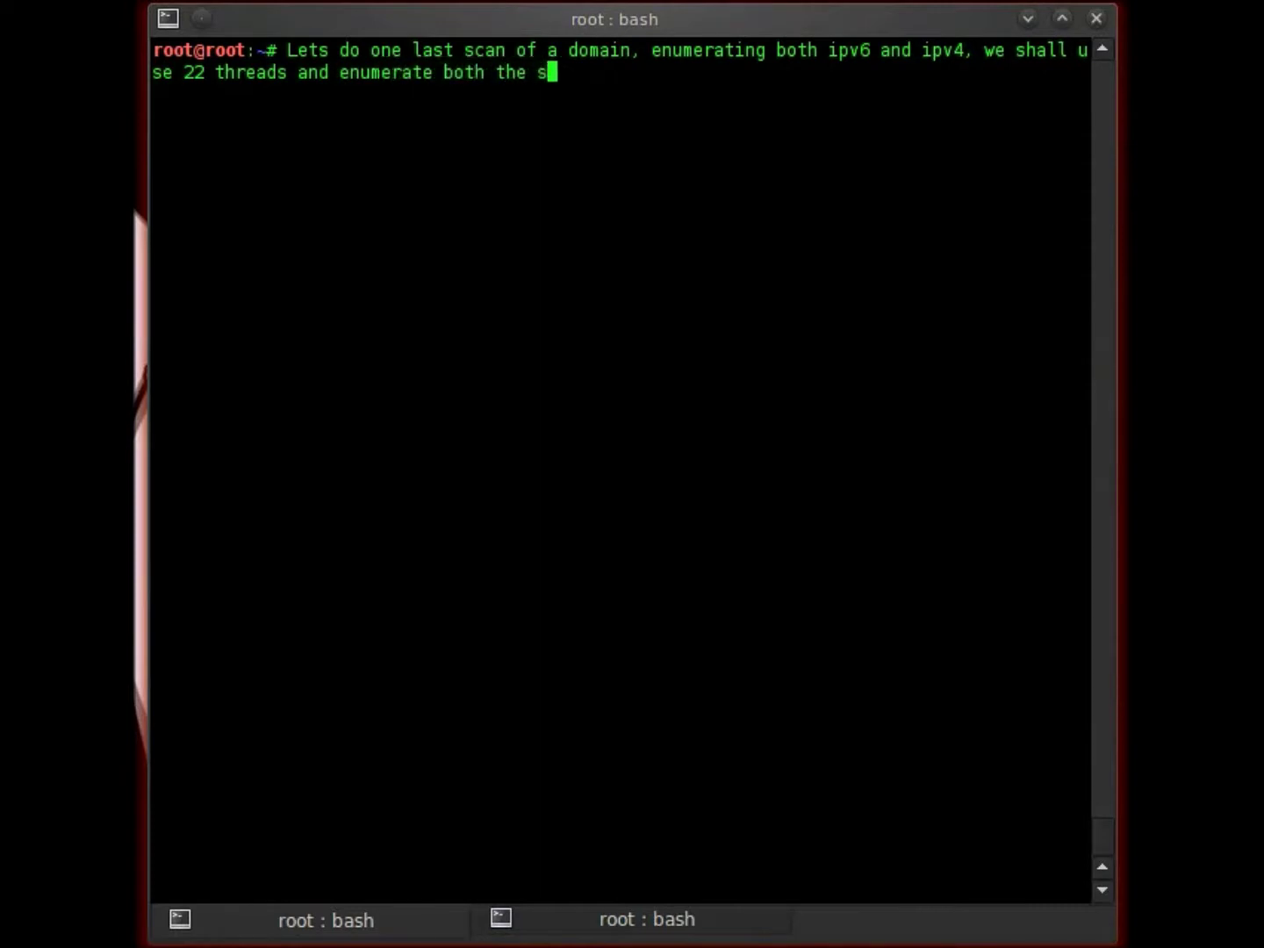
text(rc service)
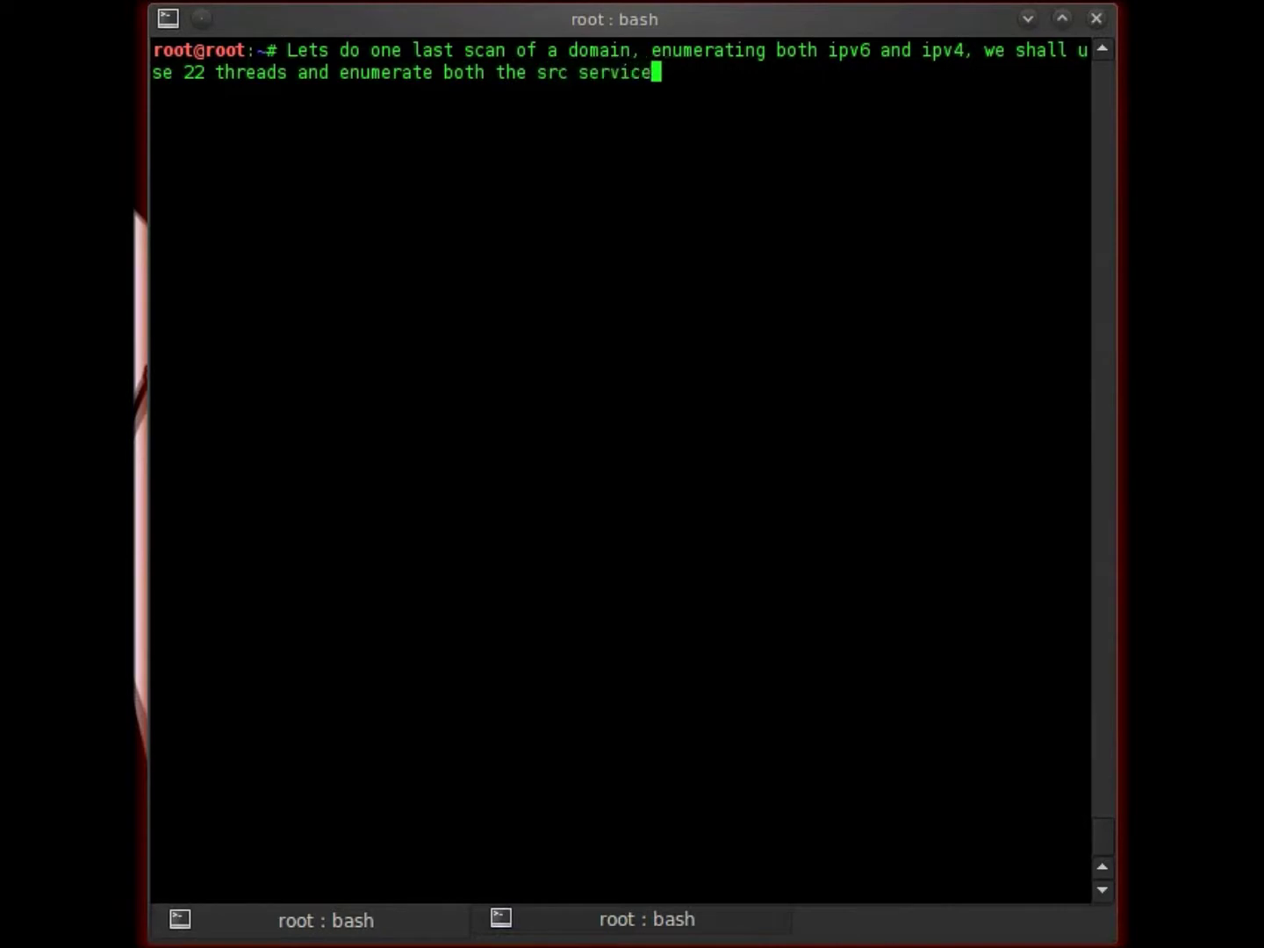
text( and)
text( the ns & )
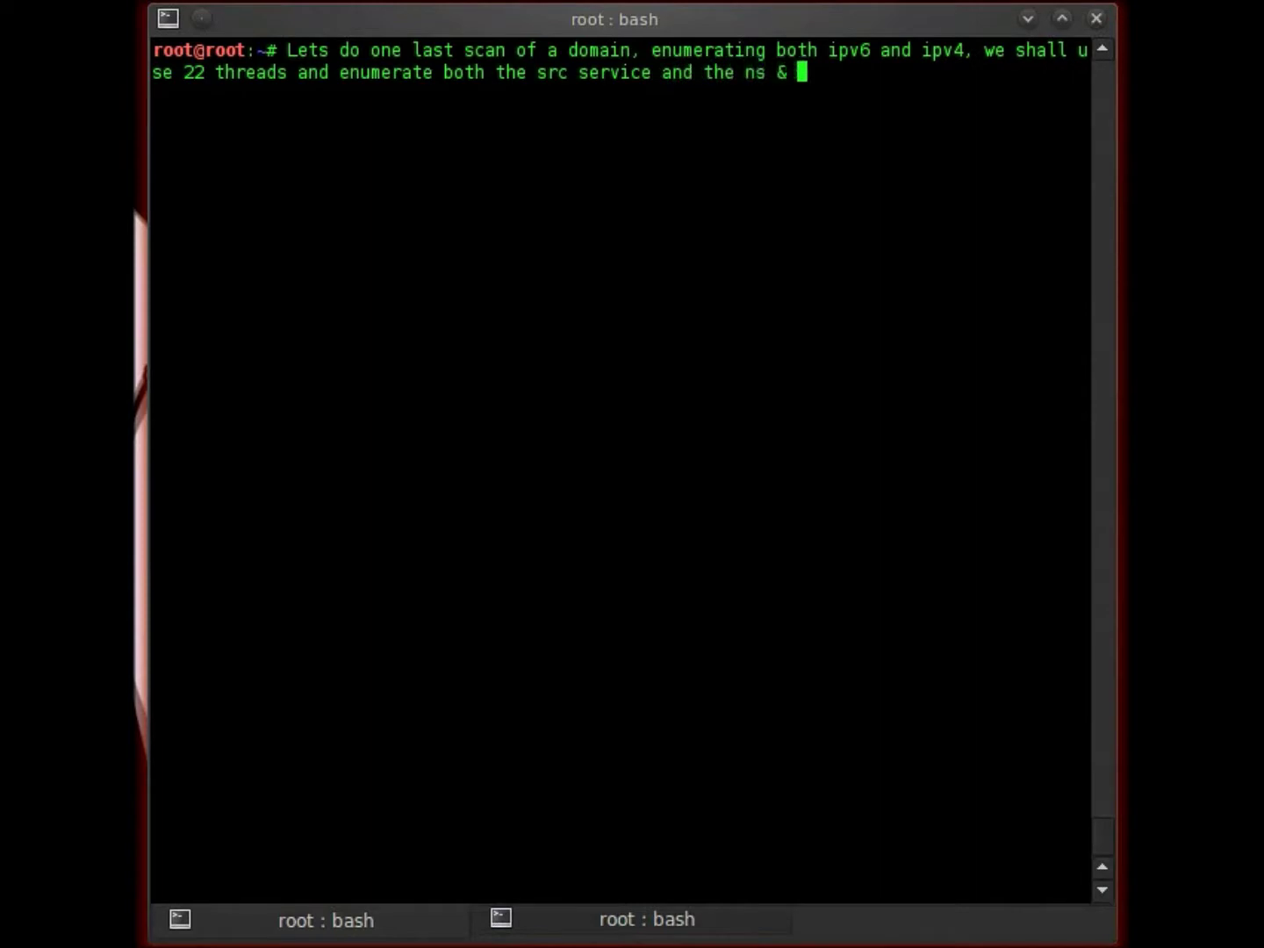
text(mx information)
key(Return)
text(c)
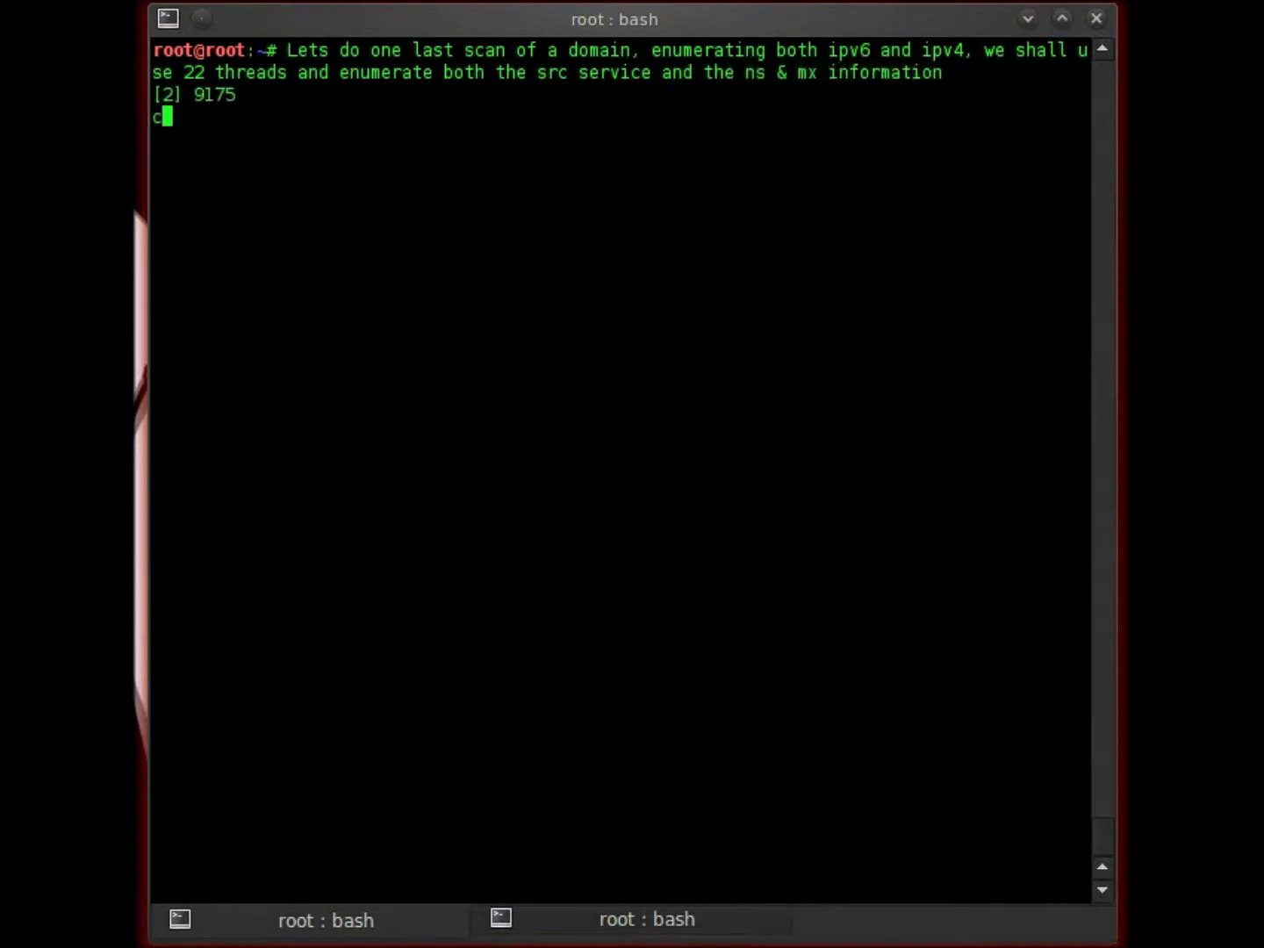
text(lear)
Recall the dnsdict6 facebook.com command, insert -S after the thread count 22, and run it
key(Return)
text(clear)
text(We could also use the -s switch to perform SRV service name guessing as well. Try it out :))
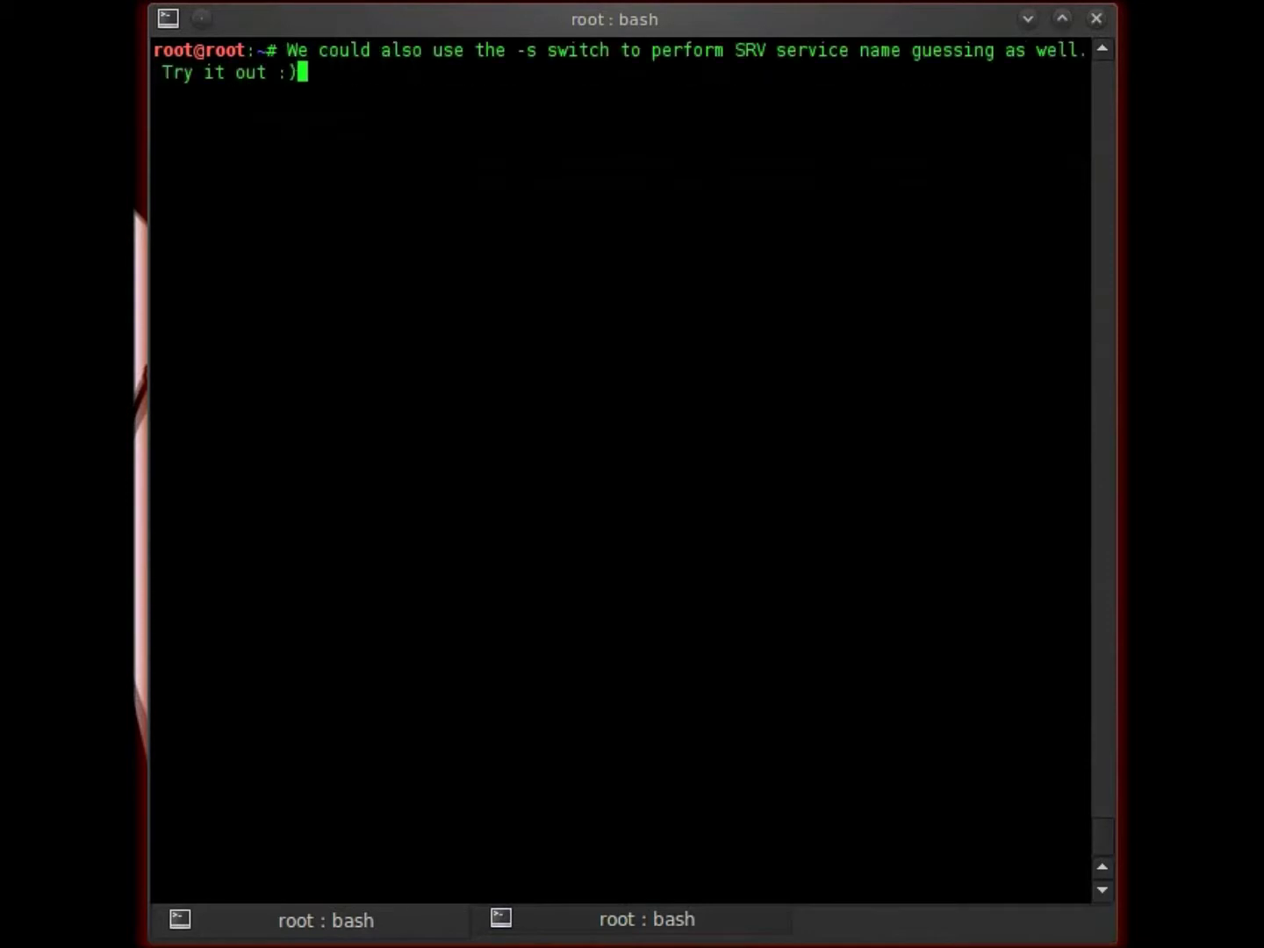
key(Up)
key(Left)
key(Left)
key(Left)
key(Left)
key(Left)
key(Left)
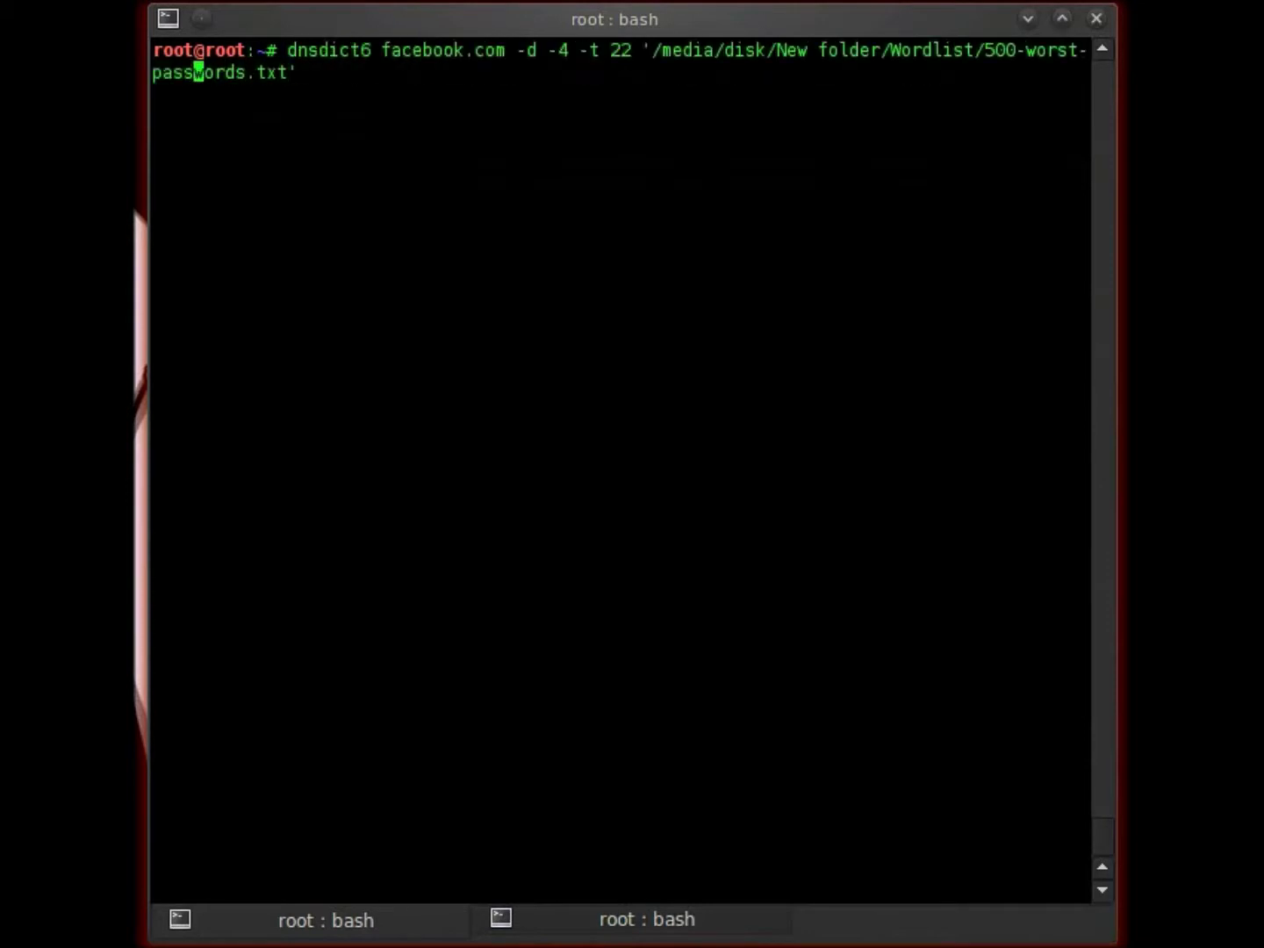
key(ctrl+Left)
key(ctrl+Left)
key(ctrl+Left)
key(ctrl+Left)
key(ctrl+Left)
key(ctrl+Left)
key(ctrl+Left)
key(ctrl+Left)
key(Left)
key(Left)
key(Left)
key(Right)
key(Right)
key(Right)
key(Right)
key(Right)
key(Right)
text(-S)
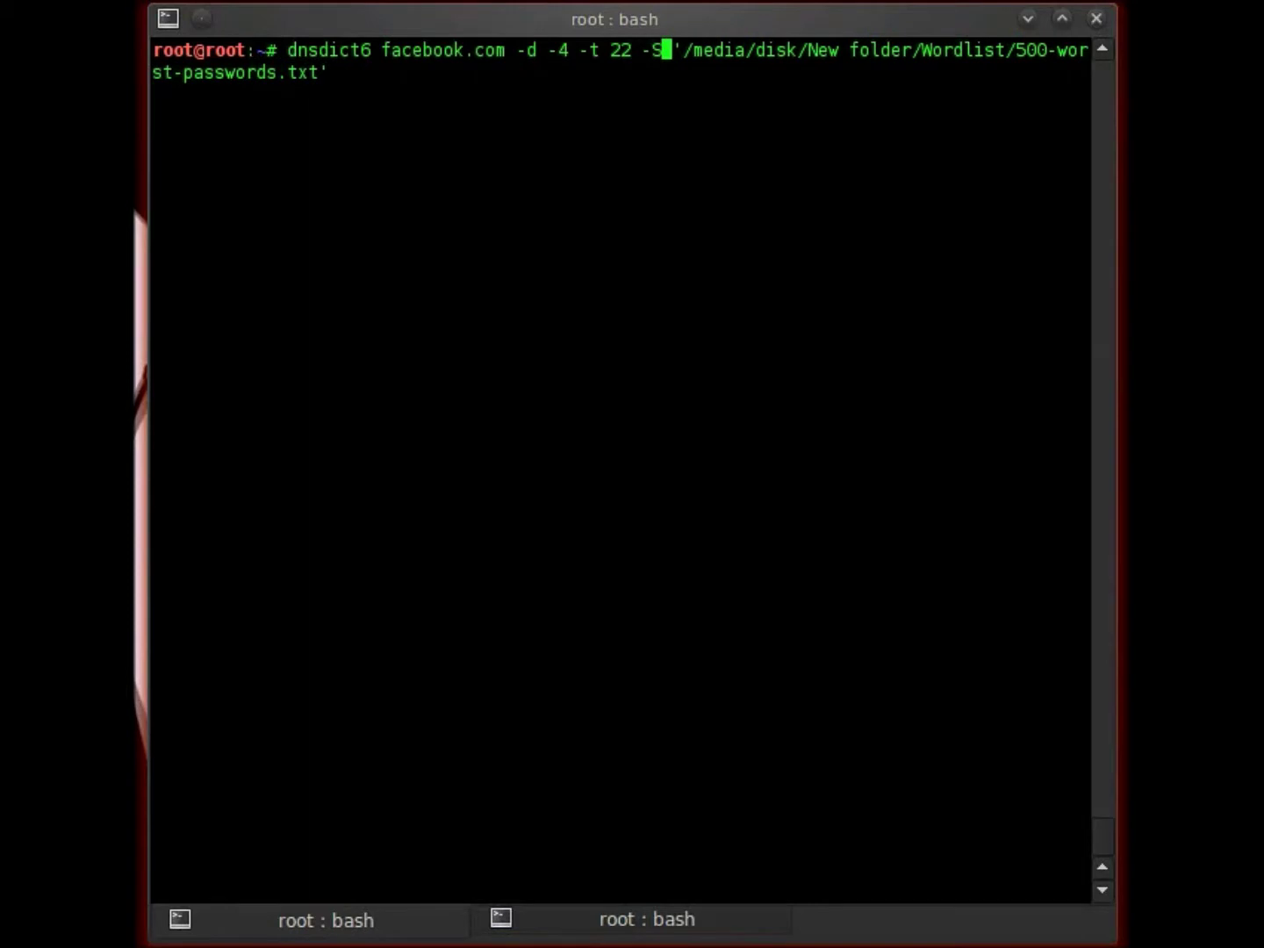
key(Return)
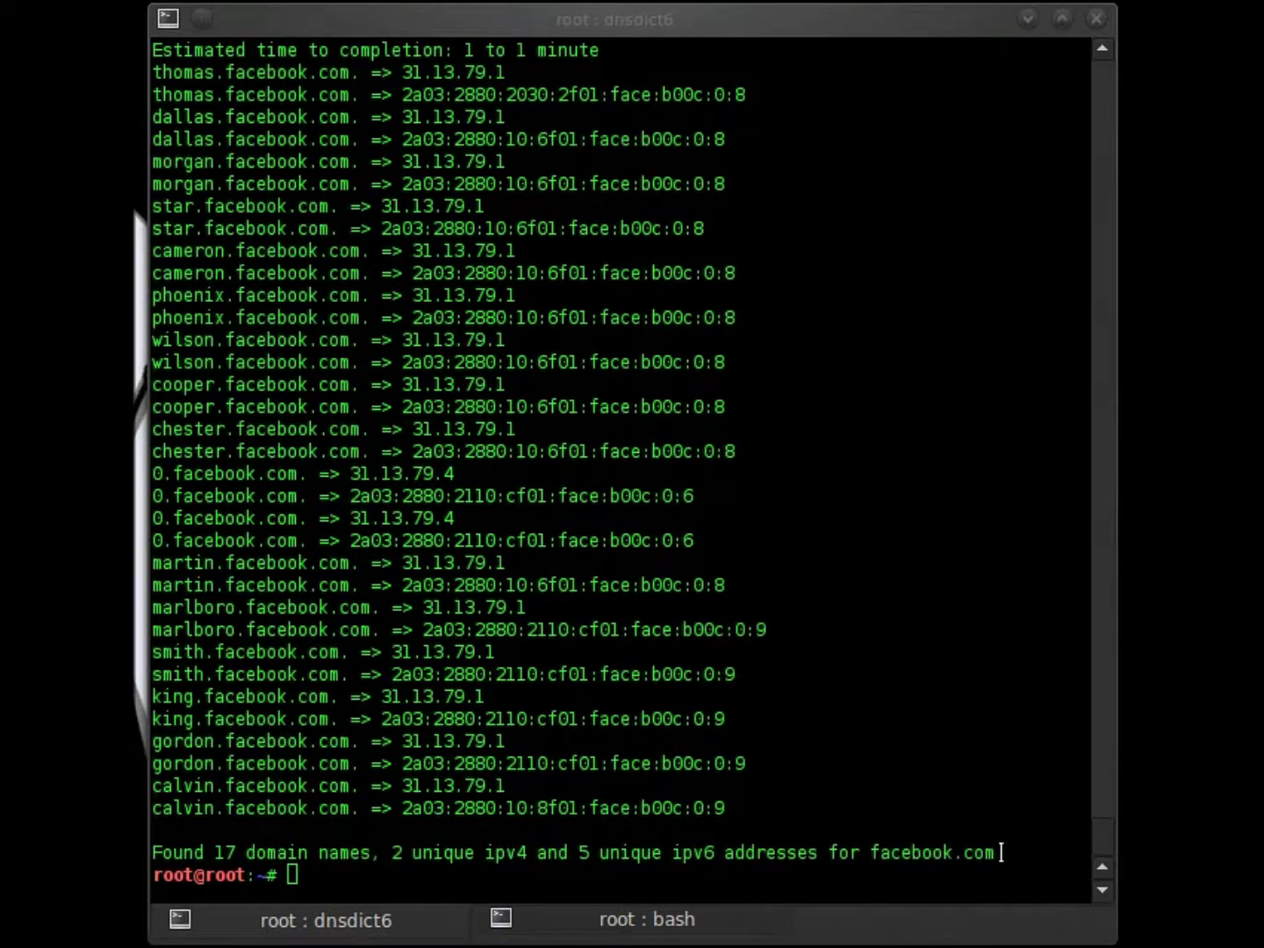
Highlight the final summary line: 17 domain names, 2 unique IPv4 and 5 unique IPv6
drag(999, 852, 180, 815)
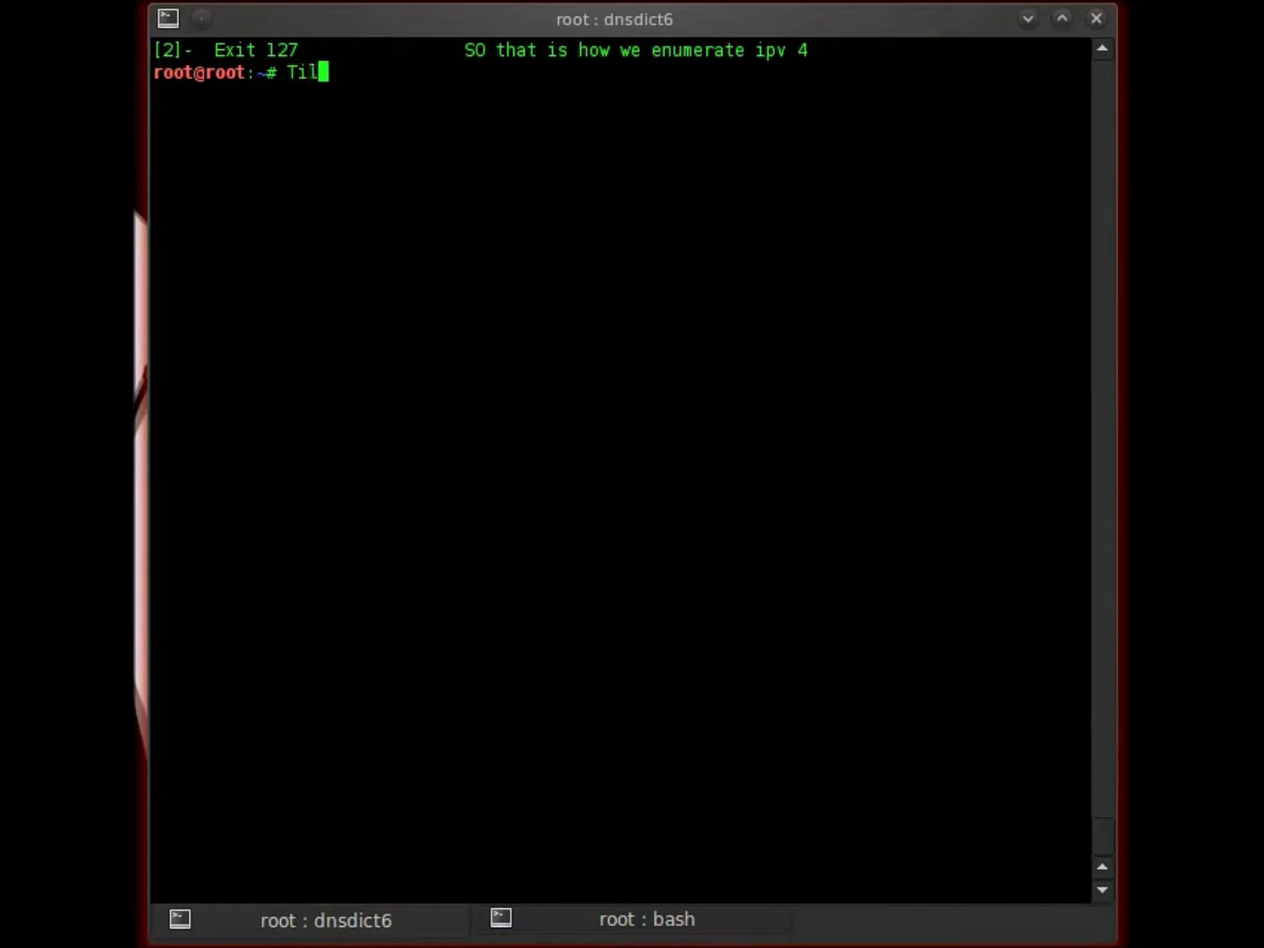
text(l next time .....)
Submit the 'Till next time' farewell note and clear the screen
key(Return)
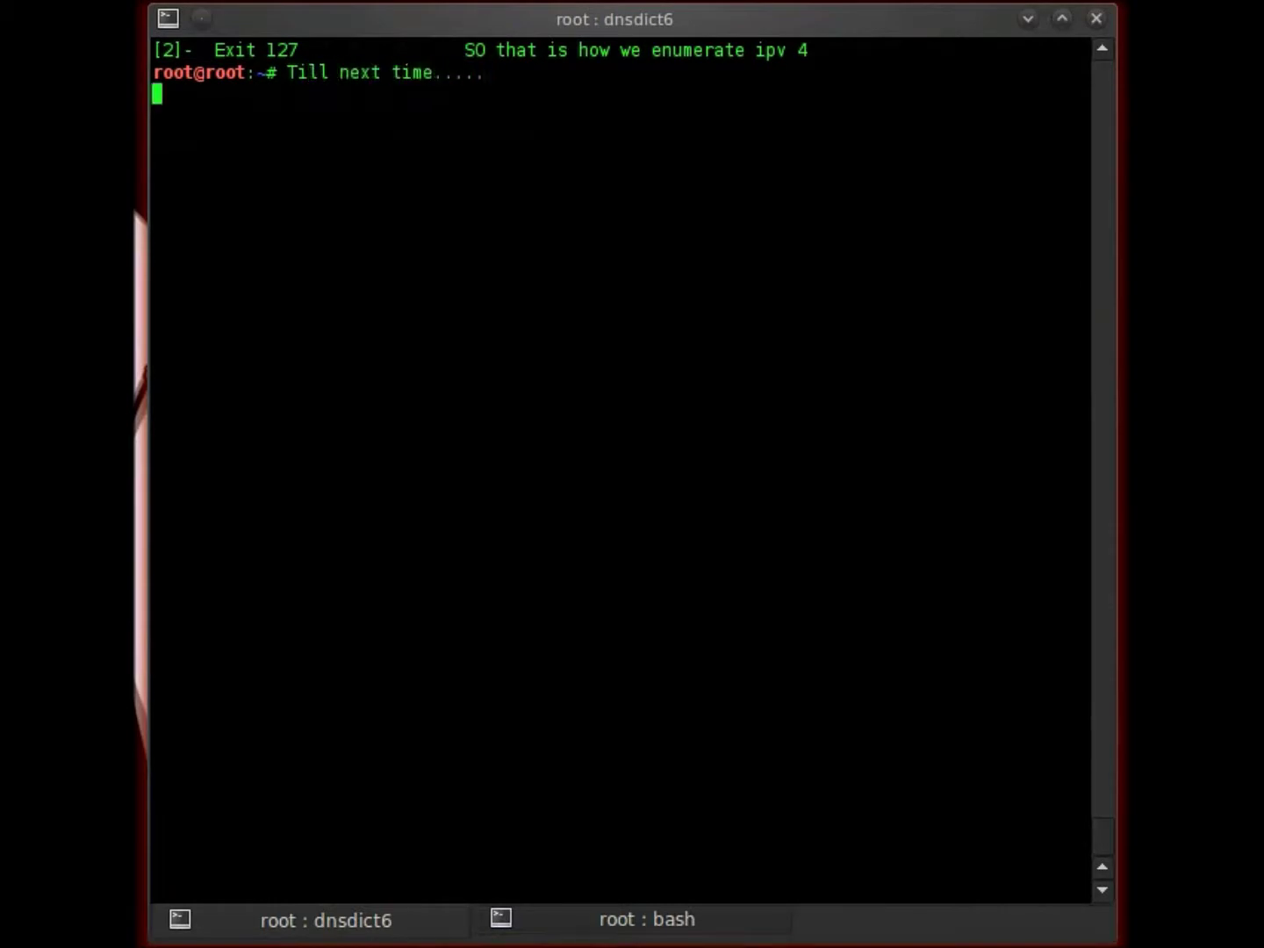
text(clear)
key(Return)
text(James)
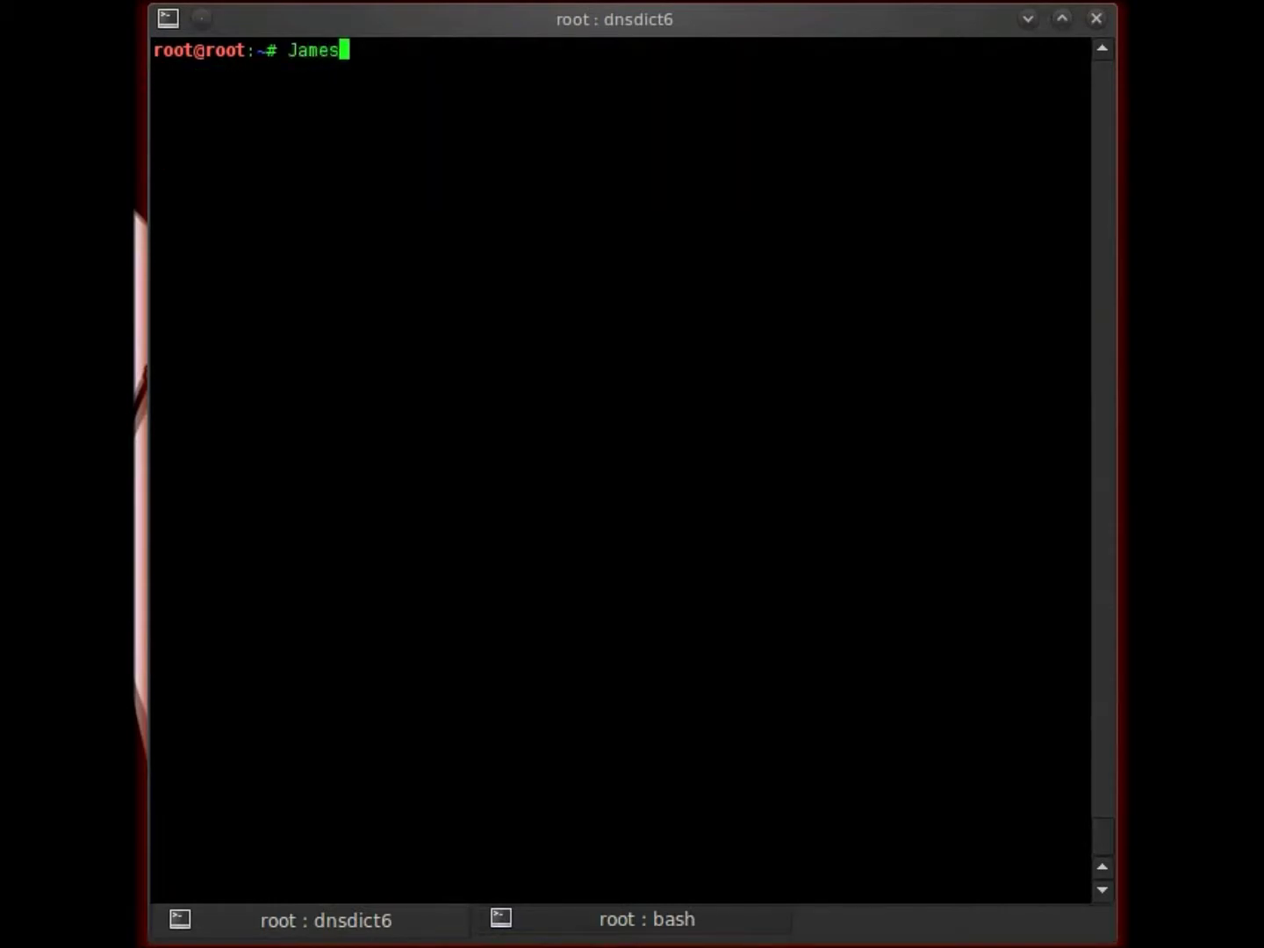